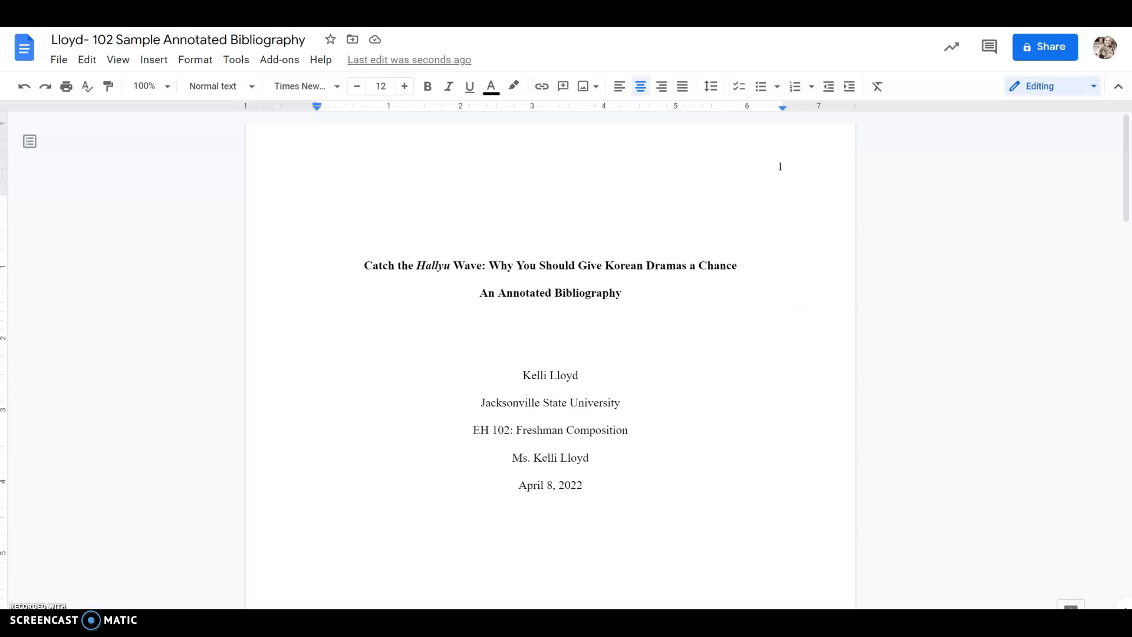
Examine the page number and the blank lines above the title on the title page
{"action": "left_click", "coordinate": [686, 182]}
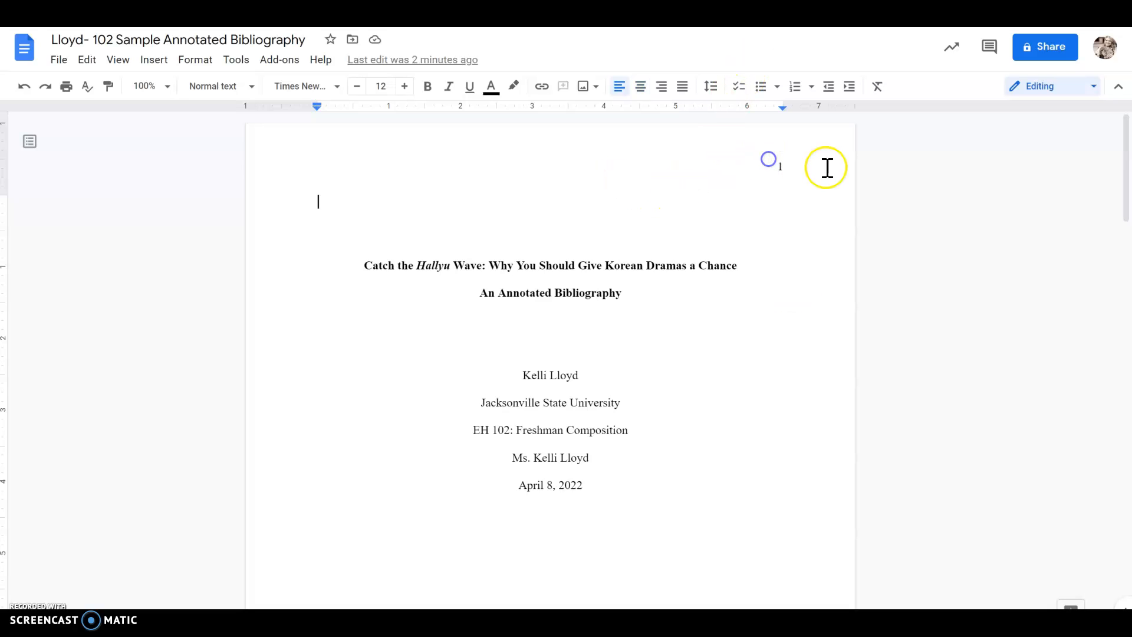
{"action": "left_click", "coordinate": [796, 172]}
{"action": "left_click", "coordinate": [785, 166]}
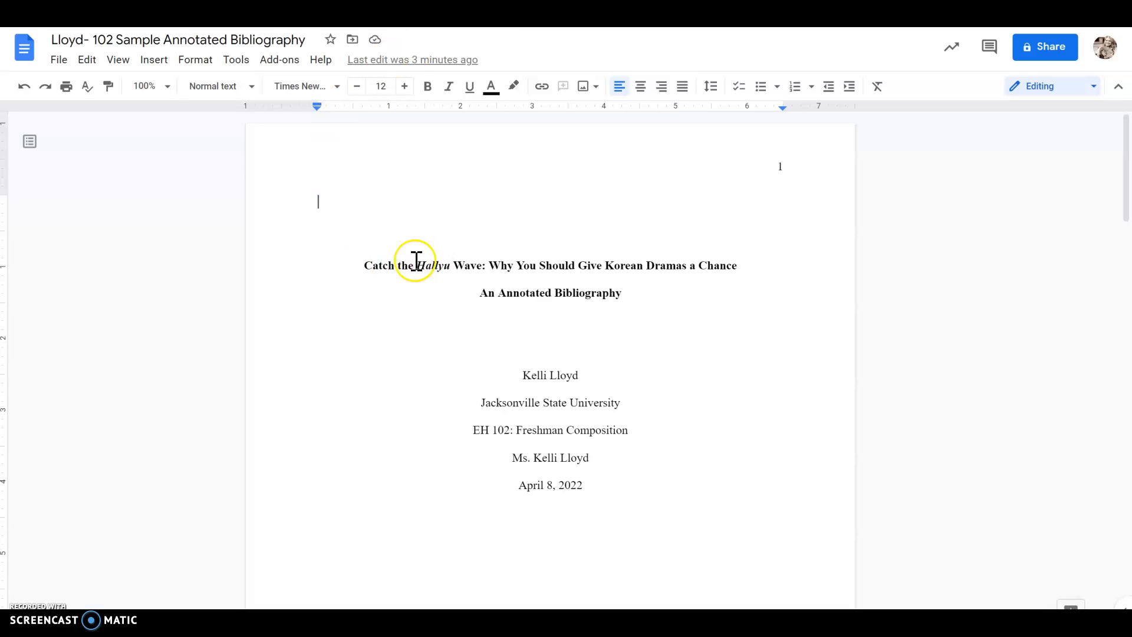
{"action": "left_click", "coordinate": [374, 227]}
{"action": "left_click", "coordinate": [361, 164]}
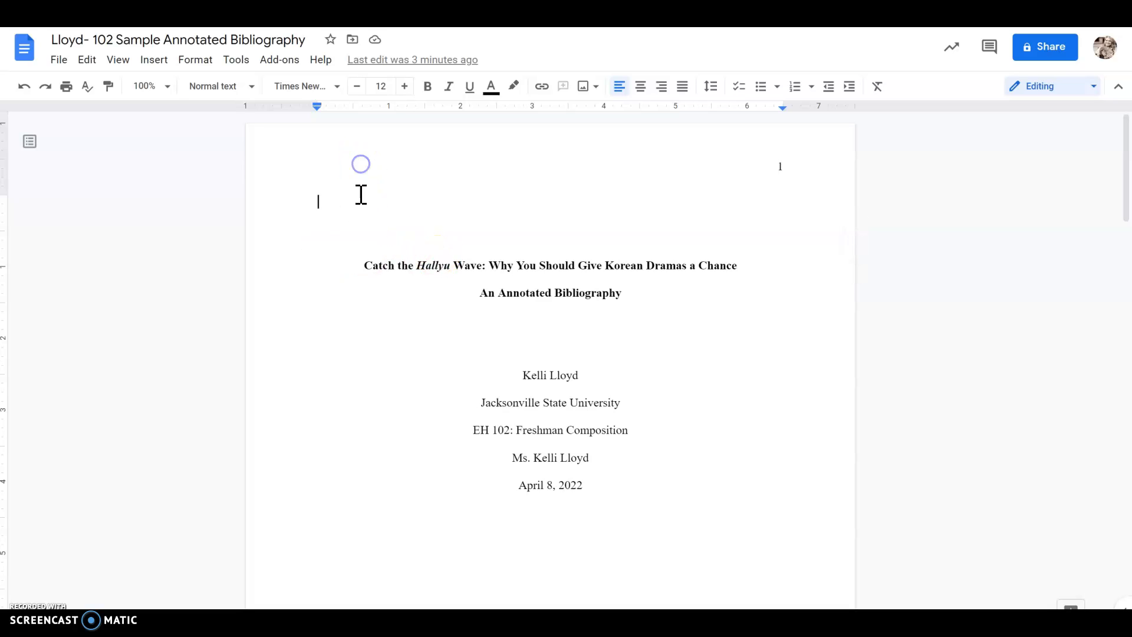
{"action": "left_click", "coordinate": [320, 231]}
{"action": "left_click", "coordinate": [315, 265]}
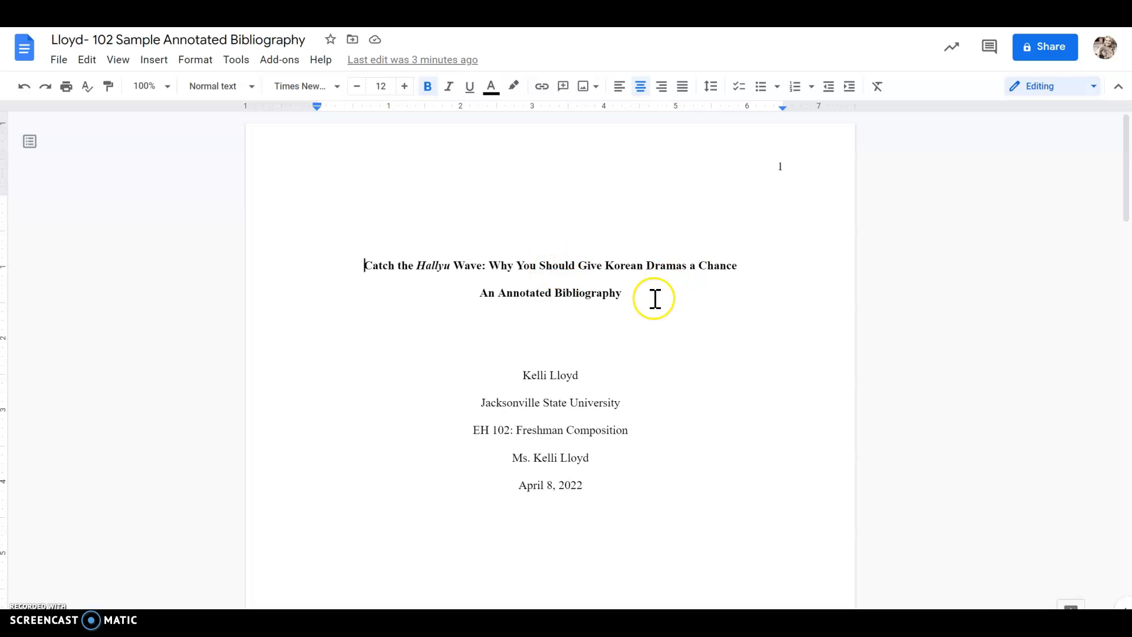
Highlight the paper title, instructor line and date line in turn to examine the title page's content
{"action": "left_click", "coordinate": [364, 267]}
{"action": "left_click_drag", "start_coordinate": [364, 266], "coordinate": [752, 263]}
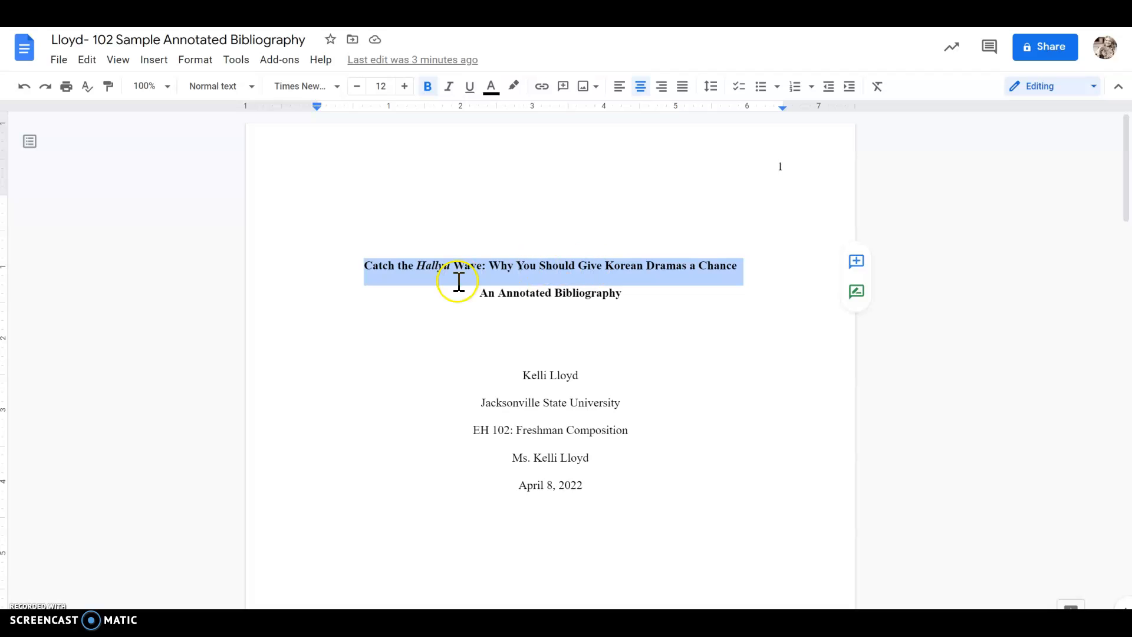
{"action": "left_click", "coordinate": [509, 272]}
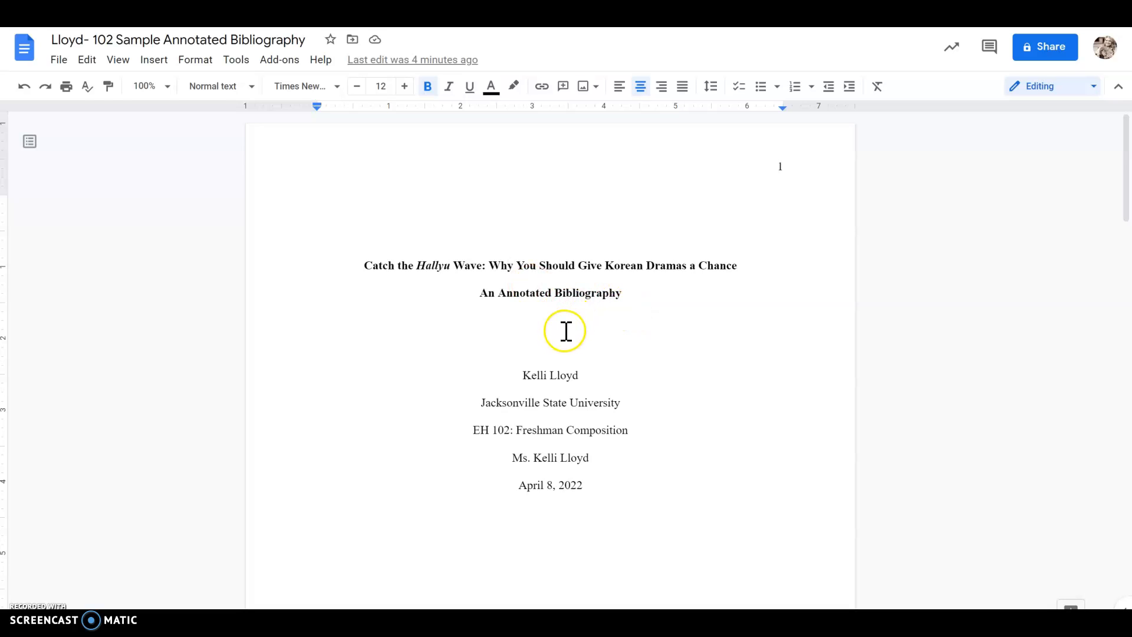
{"action": "left_click", "coordinate": [540, 323]}
{"action": "left_click", "coordinate": [507, 381]}
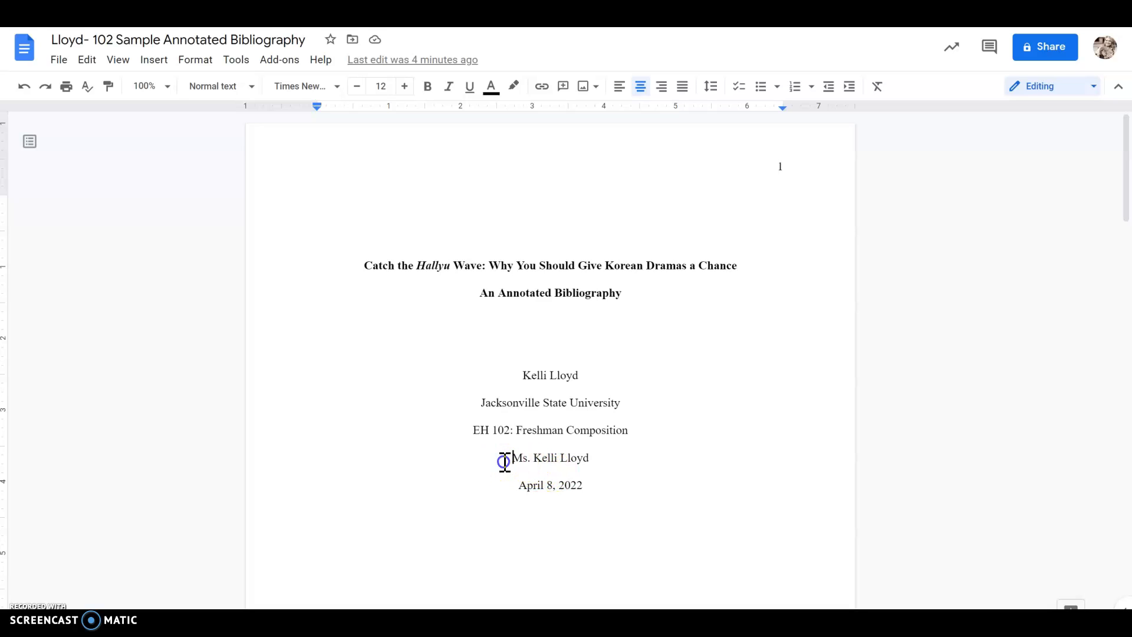
{"action": "left_click_drag", "start_coordinate": [504, 460], "coordinate": [622, 460]}
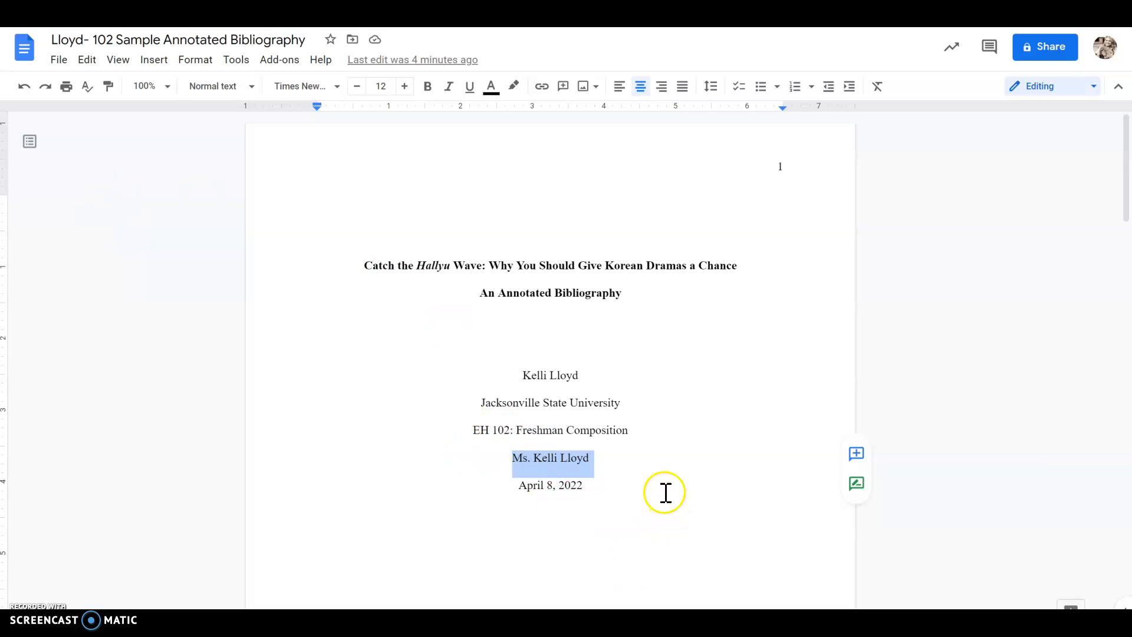
{"action": "left_click", "coordinate": [567, 485]}
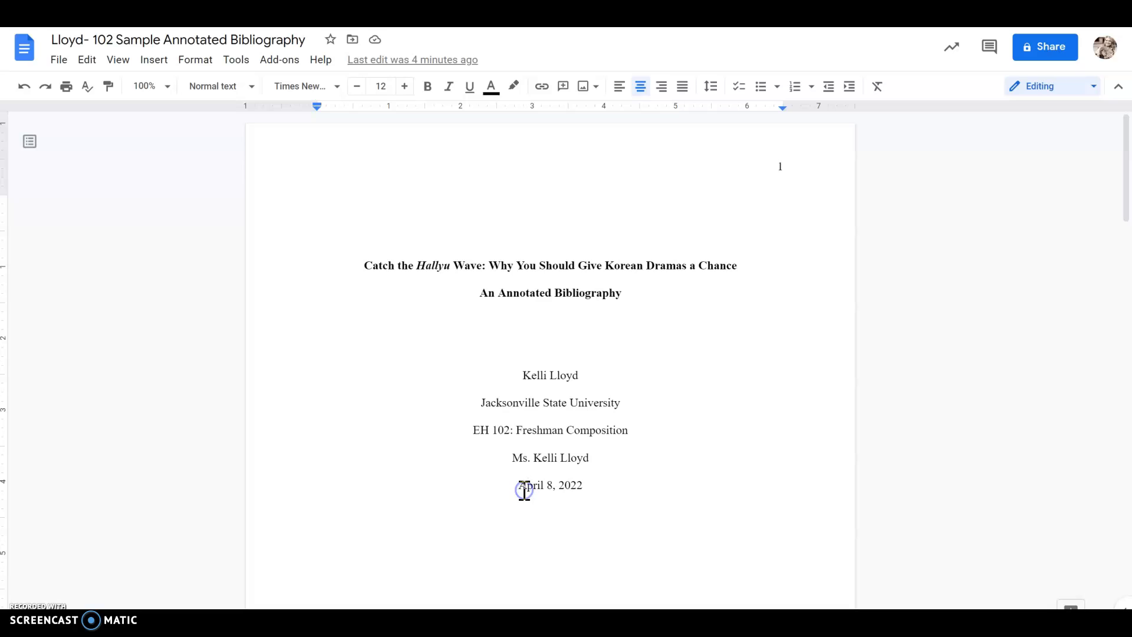
{"action": "left_click_drag", "start_coordinate": [520, 491], "coordinate": [588, 496]}
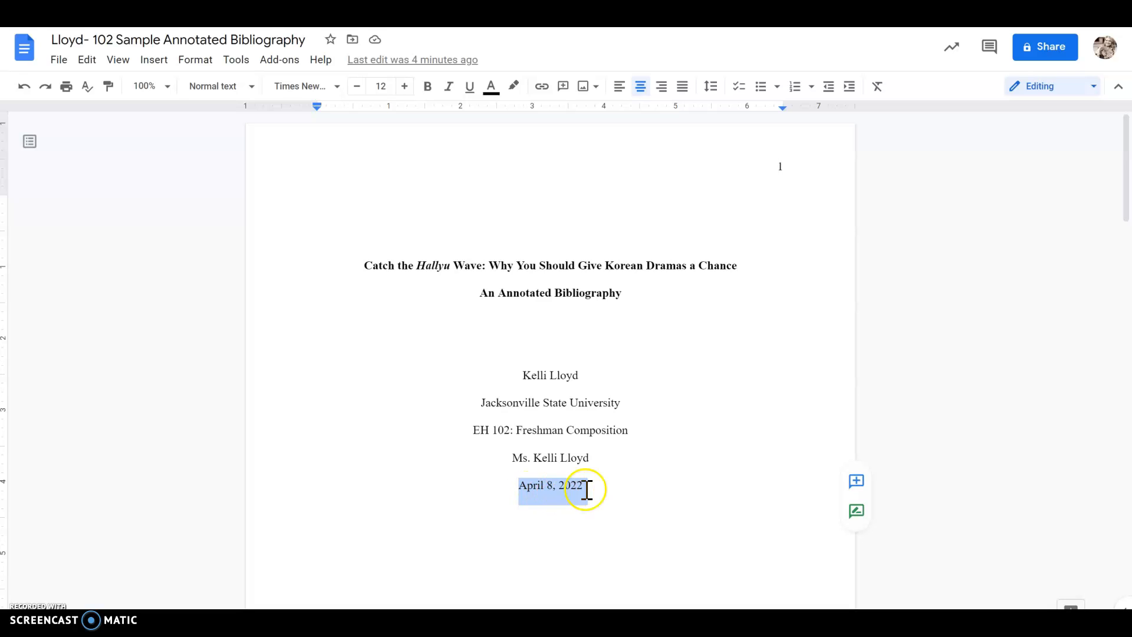
Delete two blank lines above the References heading on page 2 and center the heading
{"action": "scroll", "coordinate": [632, 473], "scroll_direction": "down", "scroll_amount": 3}
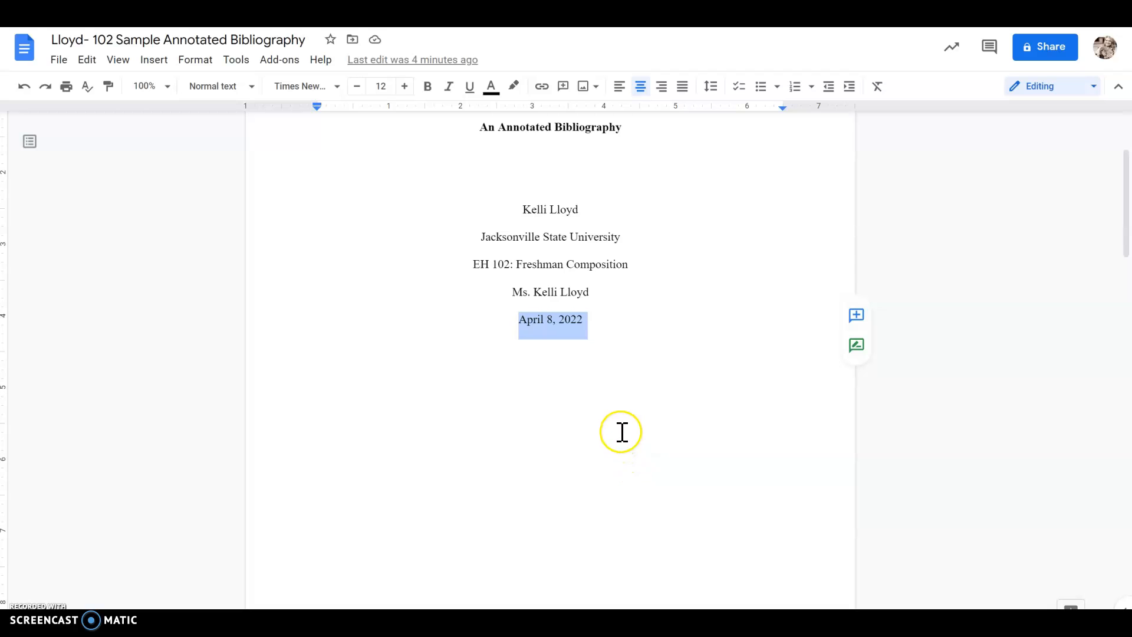
{"action": "scroll", "coordinate": [622, 432], "scroll_direction": "down", "scroll_amount": 6}
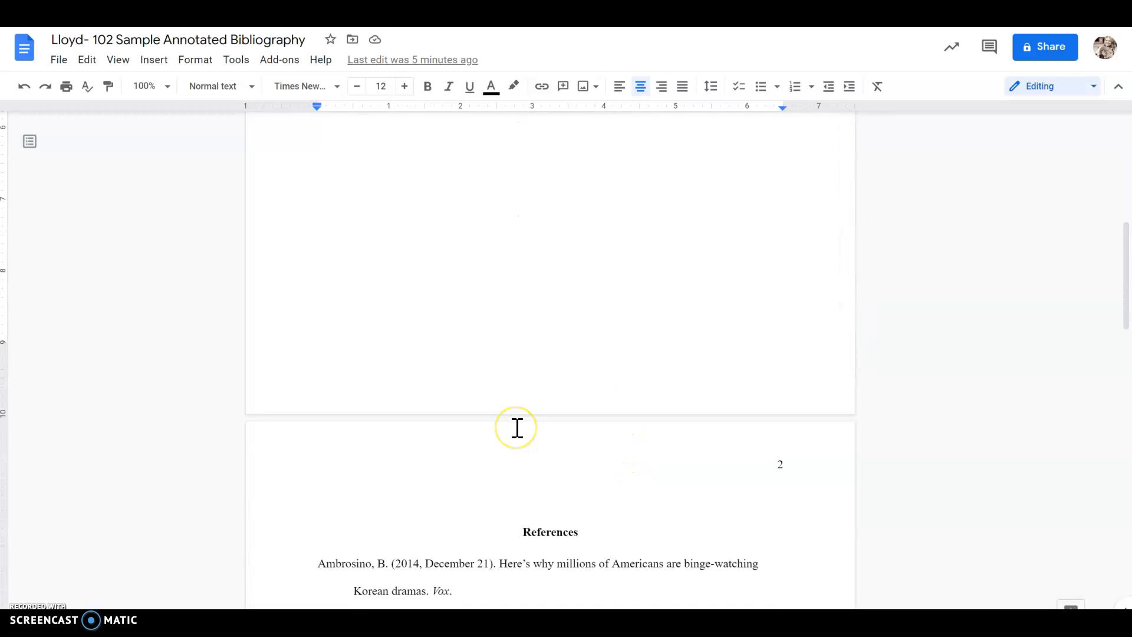
{"action": "scroll", "coordinate": [516, 422], "scroll_direction": "down", "scroll_amount": 2}
{"action": "scroll", "coordinate": [514, 406], "scroll_direction": "down", "scroll_amount": 1}
{"action": "left_click", "coordinate": [512, 370]}
{"action": "left_click", "coordinate": [560, 339]}
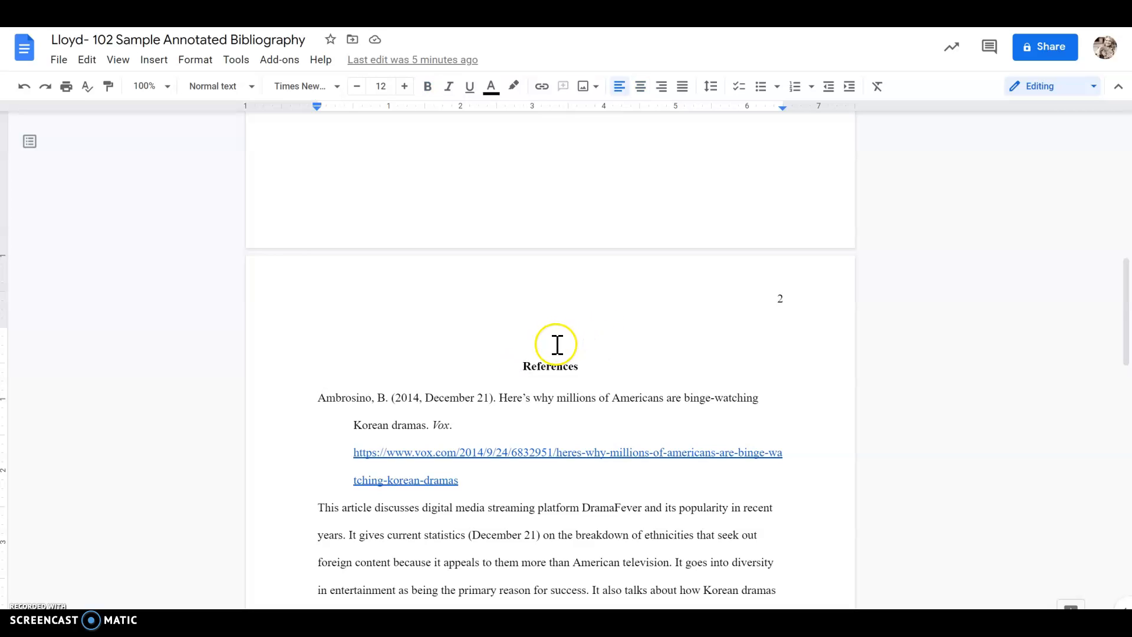
{"action": "key", "text": "BackSpace"}
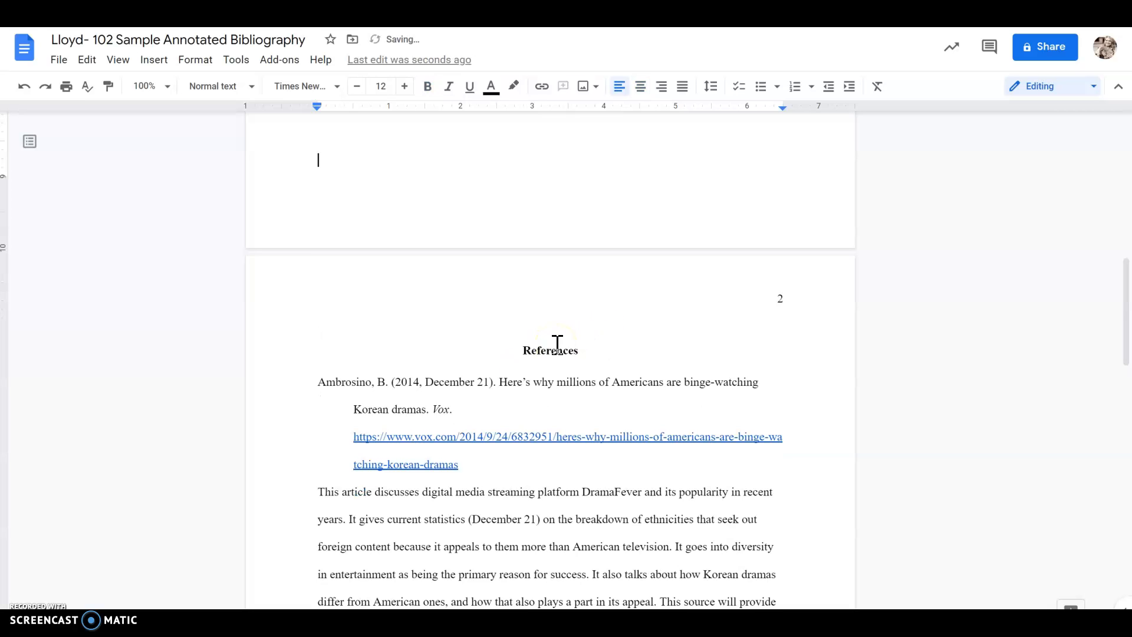
{"action": "left_click", "coordinate": [507, 352]}
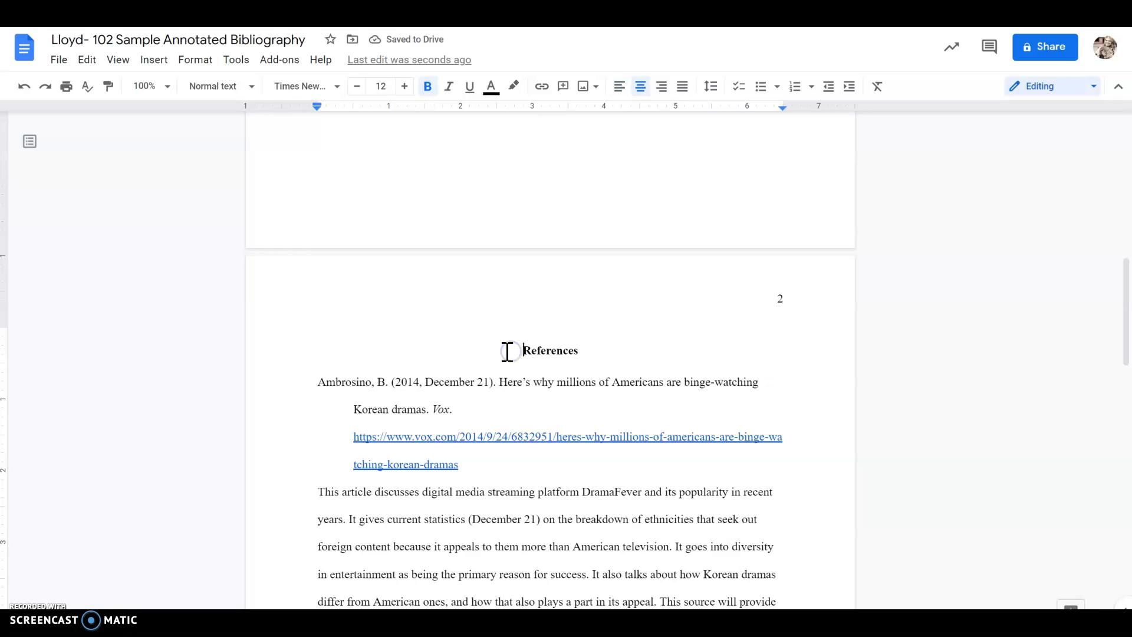
{"action": "key", "text": "ctrl+shift+l"}
{"action": "key", "text": "BackSpace"}
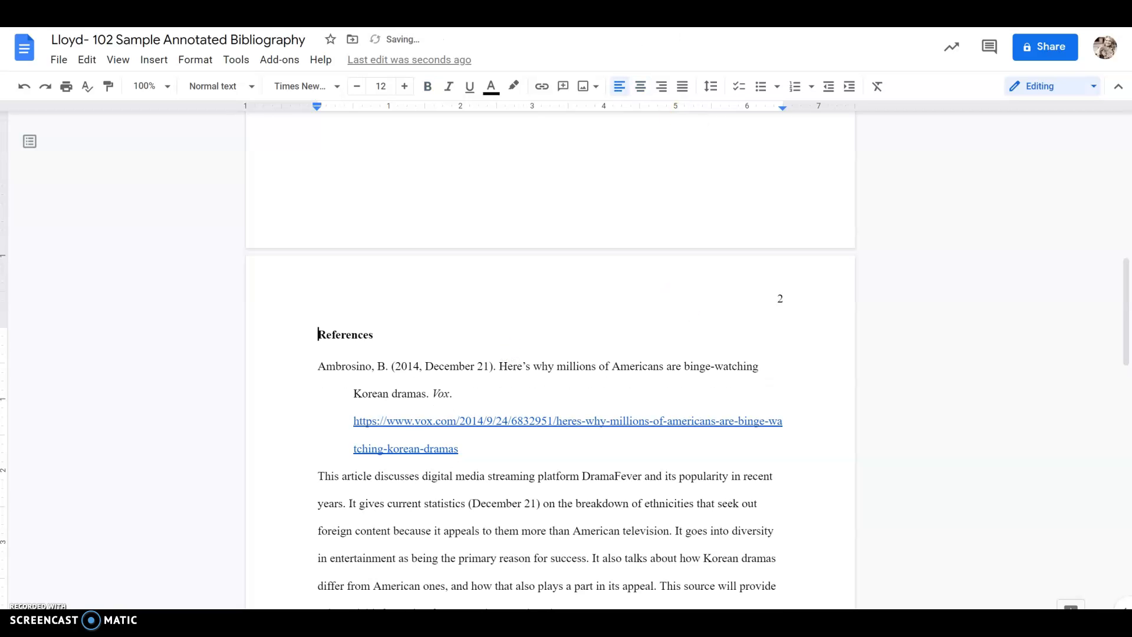
{"action": "left_click", "coordinate": [640, 86]}
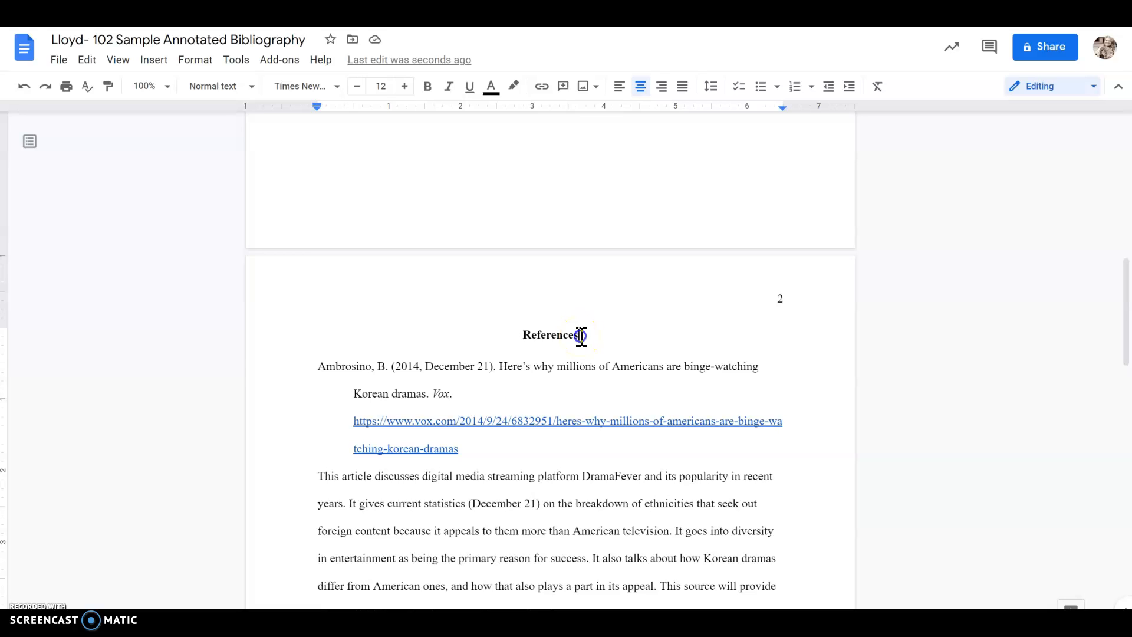
Highlight the References heading, compare it with the title page, and examine the annotated entries through the end of the document
{"action": "left_click_drag", "start_coordinate": [580, 336], "coordinate": [525, 342]}
{"action": "scroll", "coordinate": [548, 225], "scroll_direction": "up", "scroll_amount": 8}
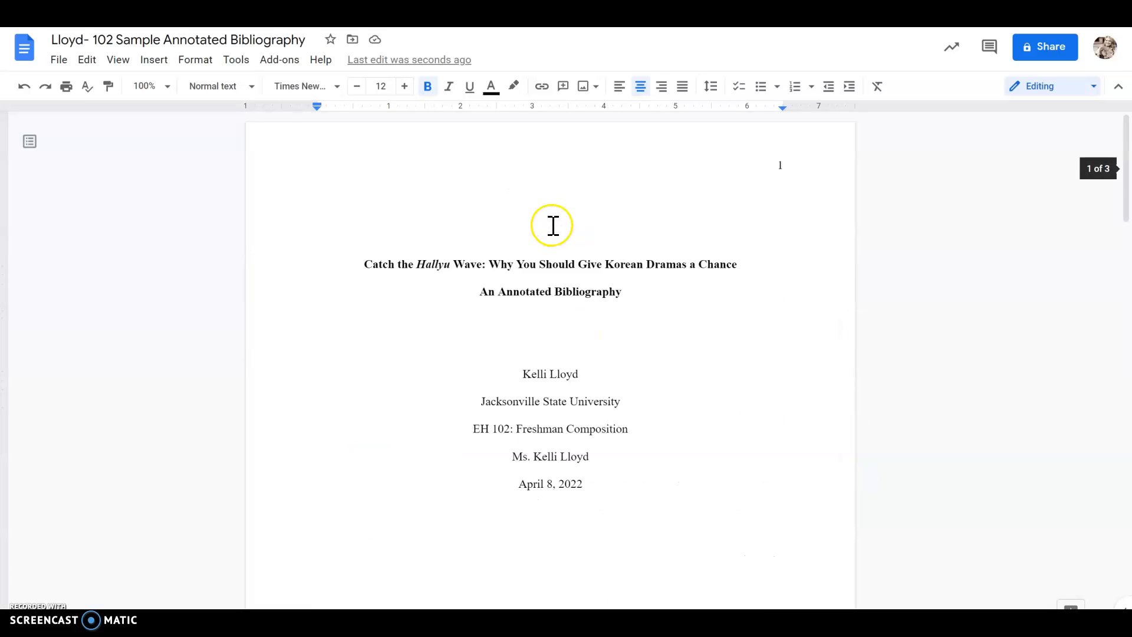
{"action": "scroll", "coordinate": [551, 230], "scroll_direction": "down", "scroll_amount": 8}
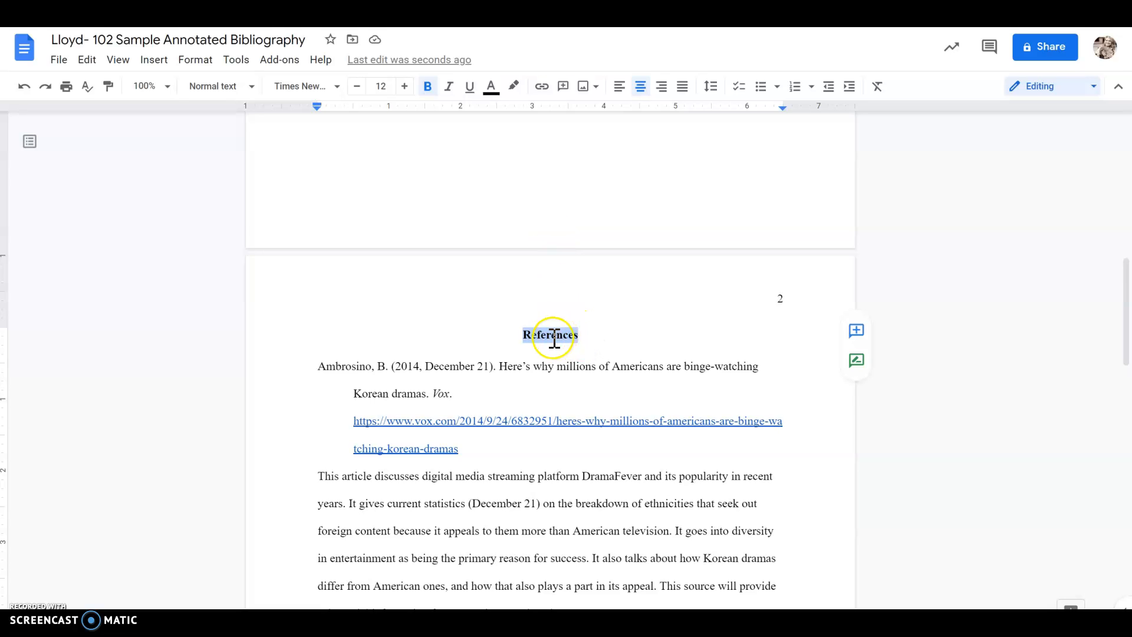
{"action": "scroll", "coordinate": [531, 318], "scroll_direction": "down", "scroll_amount": 1}
{"action": "scroll", "coordinate": [528, 425], "scroll_direction": "down", "scroll_amount": 10}
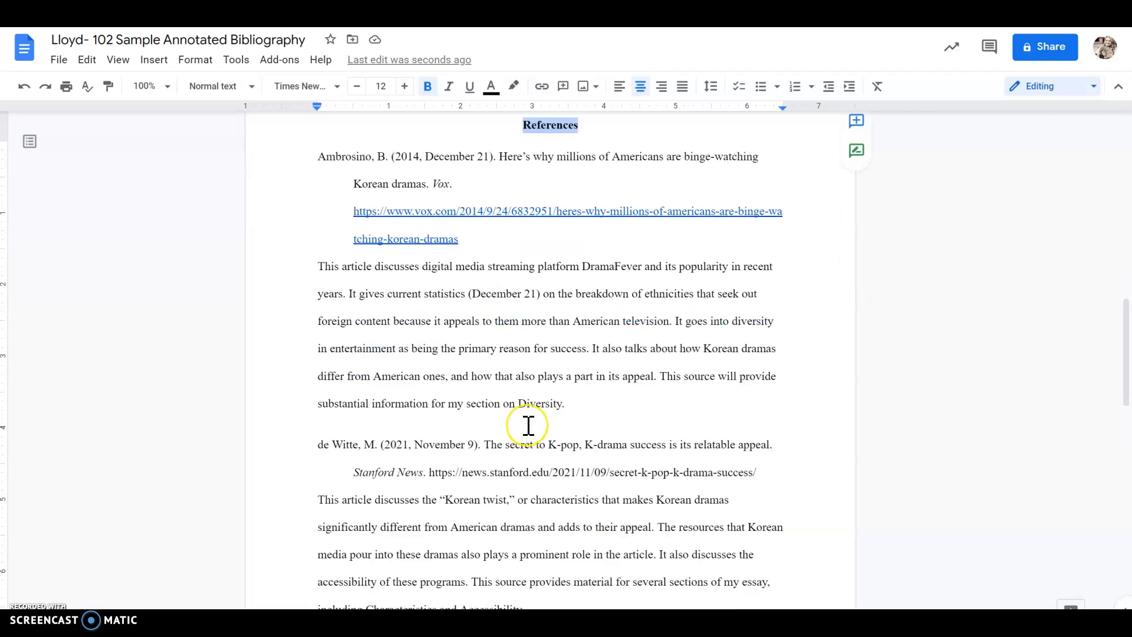
{"action": "scroll", "coordinate": [528, 425], "scroll_direction": "down", "scroll_amount": 5}
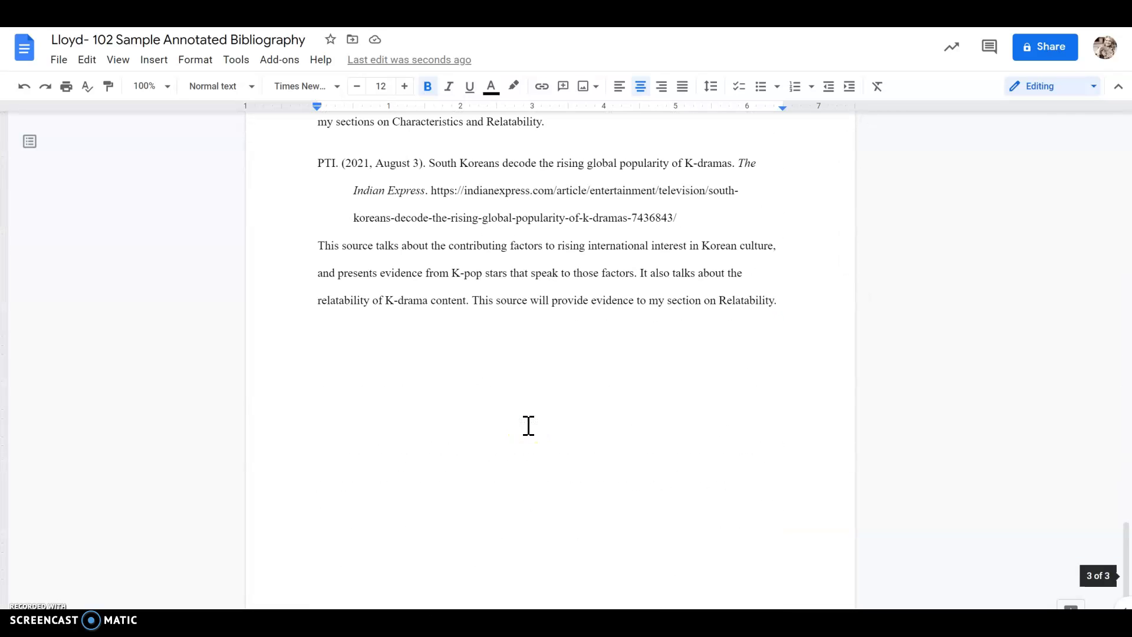
{"action": "scroll", "coordinate": [528, 425], "scroll_direction": "up", "scroll_amount": 20}
{"action": "scroll", "coordinate": [518, 436], "scroll_direction": "up", "scroll_amount": 8}
{"action": "scroll", "coordinate": [498, 435], "scroll_direction": "down", "scroll_amount": 14}
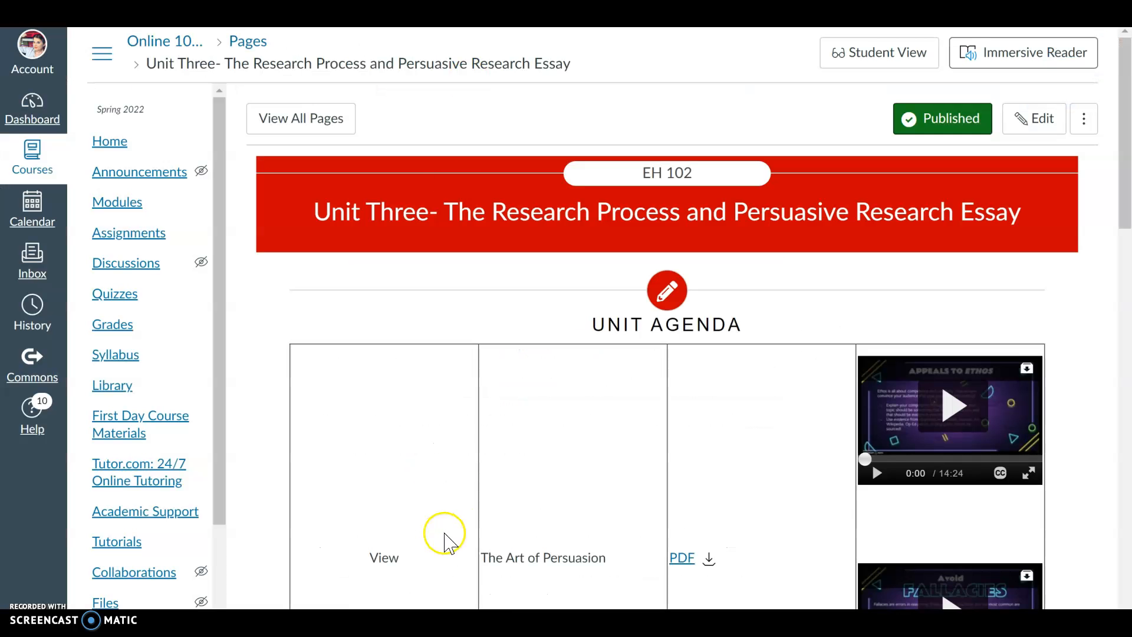
Open the Citing Electronic Sources in APA link from the Unit Three agenda in a new tab and switch to it
{"action": "scroll", "coordinate": [443, 538], "scroll_direction": "down", "scroll_amount": 10}
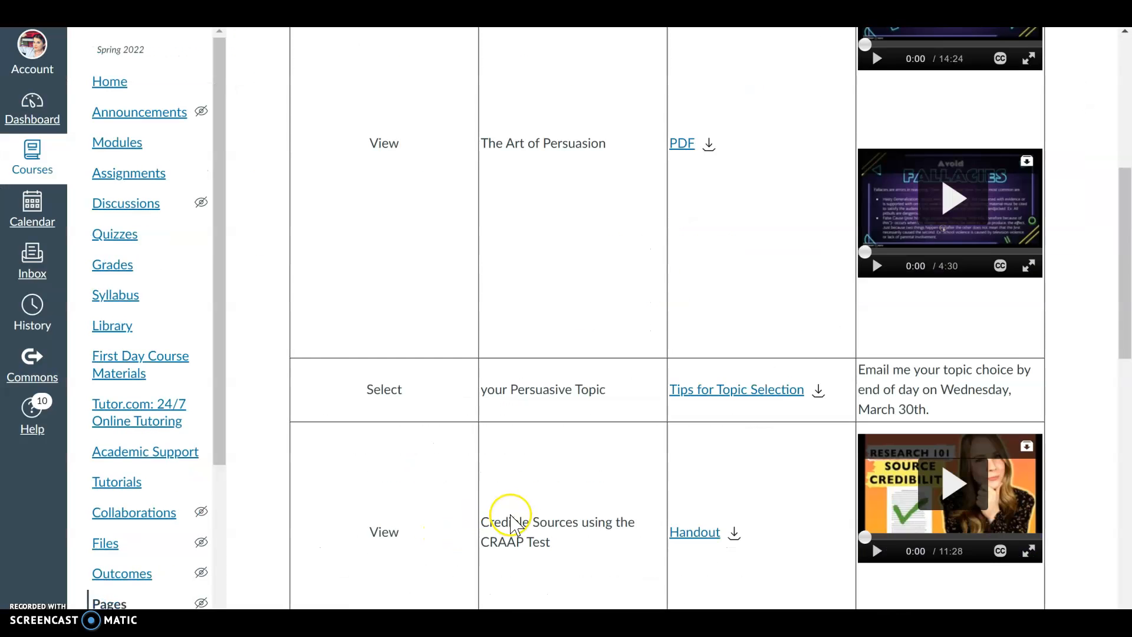
{"action": "scroll", "coordinate": [511, 522], "scroll_direction": "down", "scroll_amount": 6}
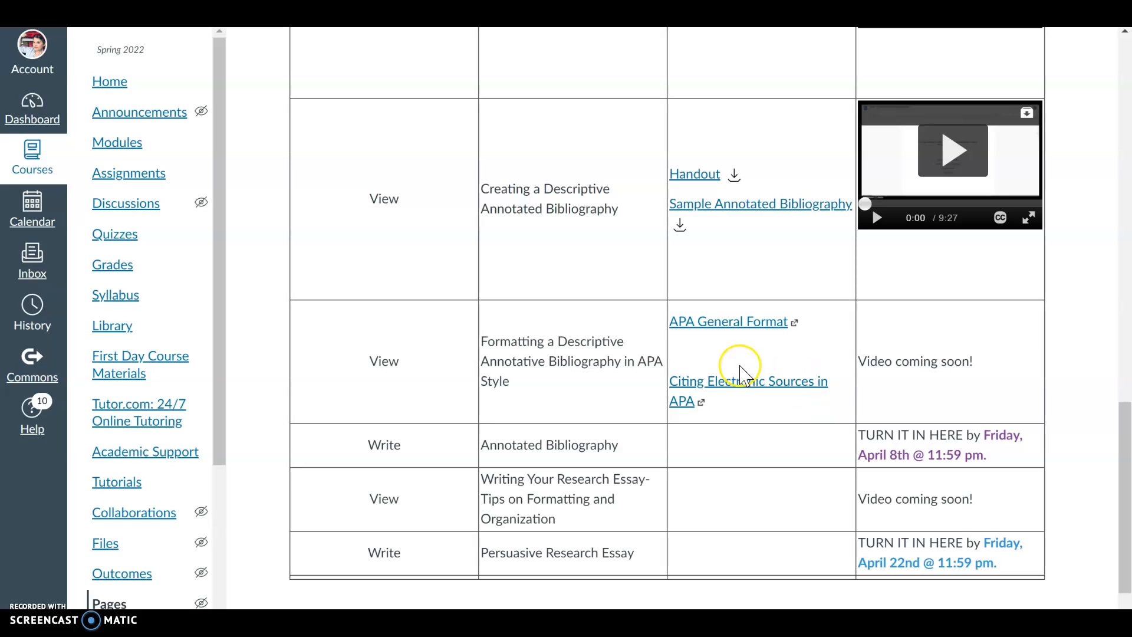
{"action": "right_click", "coordinate": [733, 389]}
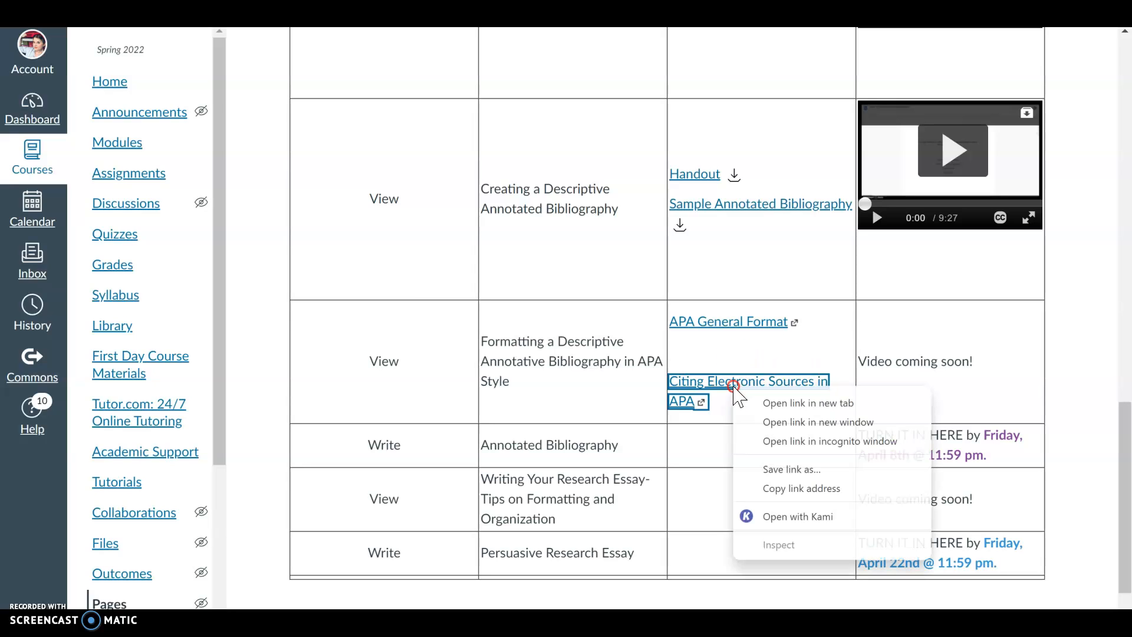
{"action": "left_click", "coordinate": [768, 404]}
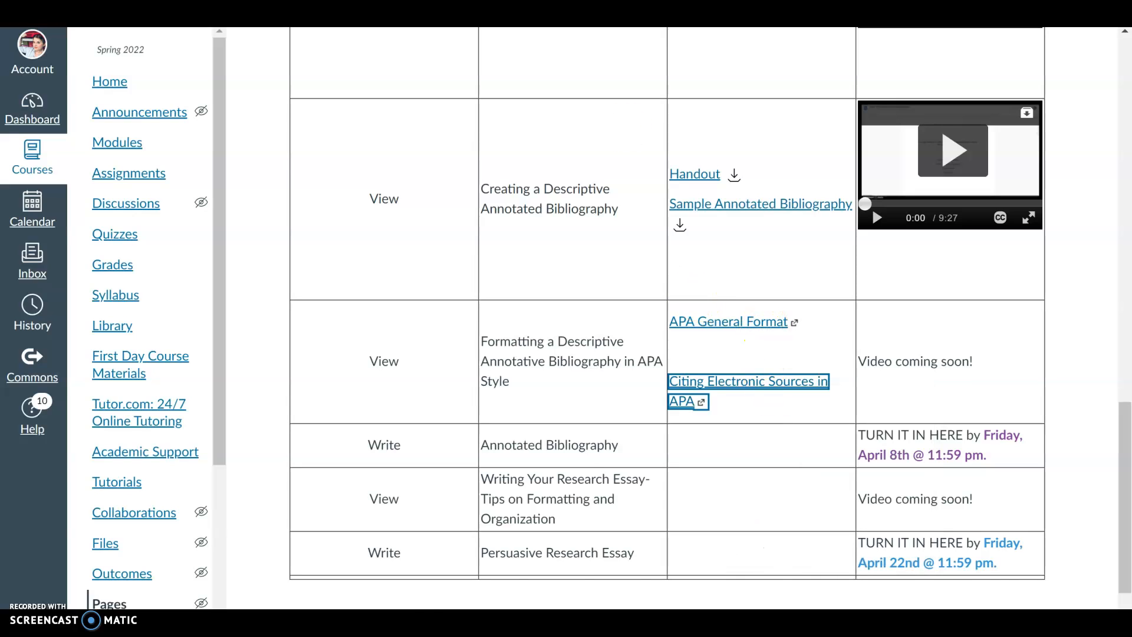
{"action": "key", "text": "ctrl+Tab"}
Examine the Reference List: Electronic Sources page, including its notes and the citation formats for webpages
{"action": "scroll", "coordinate": [591, 330], "scroll_direction": "down", "scroll_amount": 7}
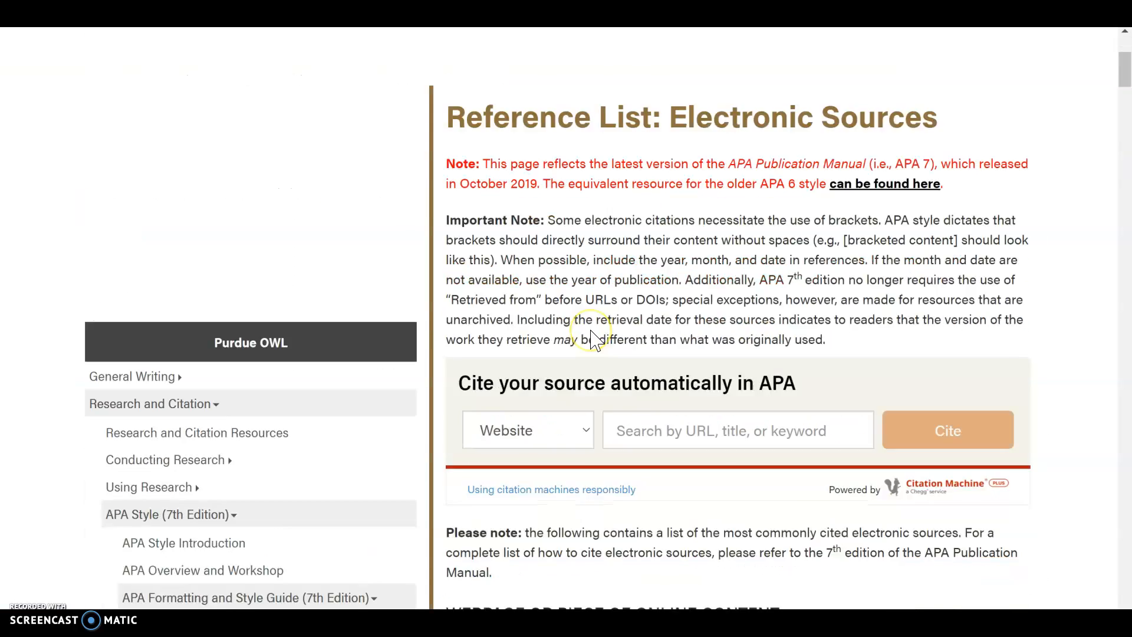
{"action": "scroll", "coordinate": [593, 334], "scroll_direction": "down", "scroll_amount": 2}
{"action": "scroll", "coordinate": [589, 328], "scroll_direction": "up", "scroll_amount": 9}
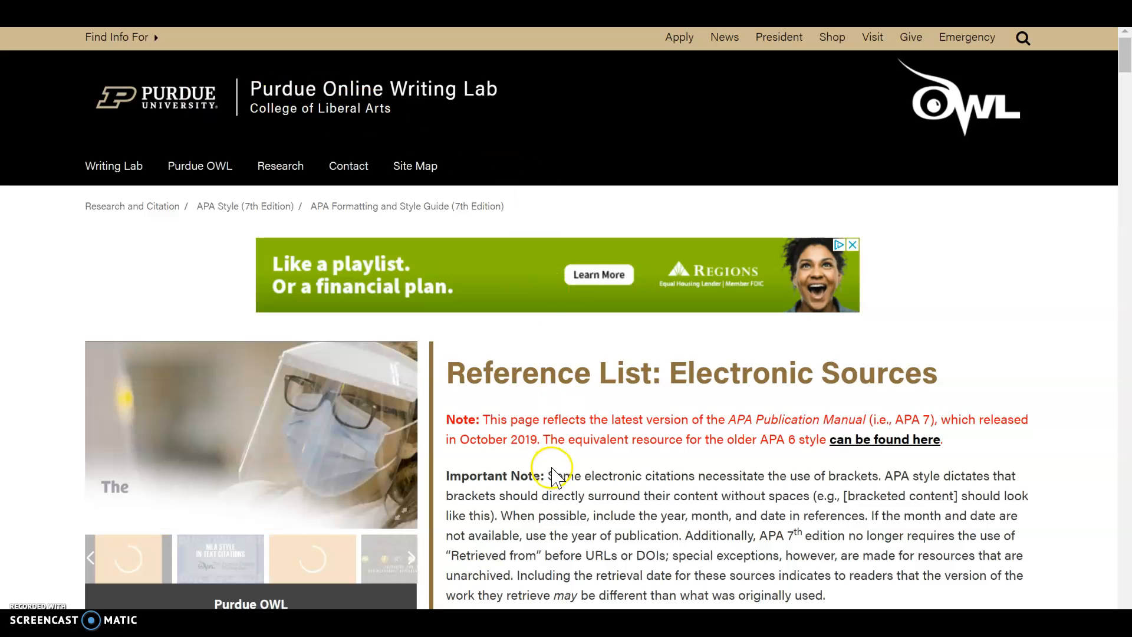
{"action": "scroll", "coordinate": [463, 451], "scroll_direction": "down", "scroll_amount": 4}
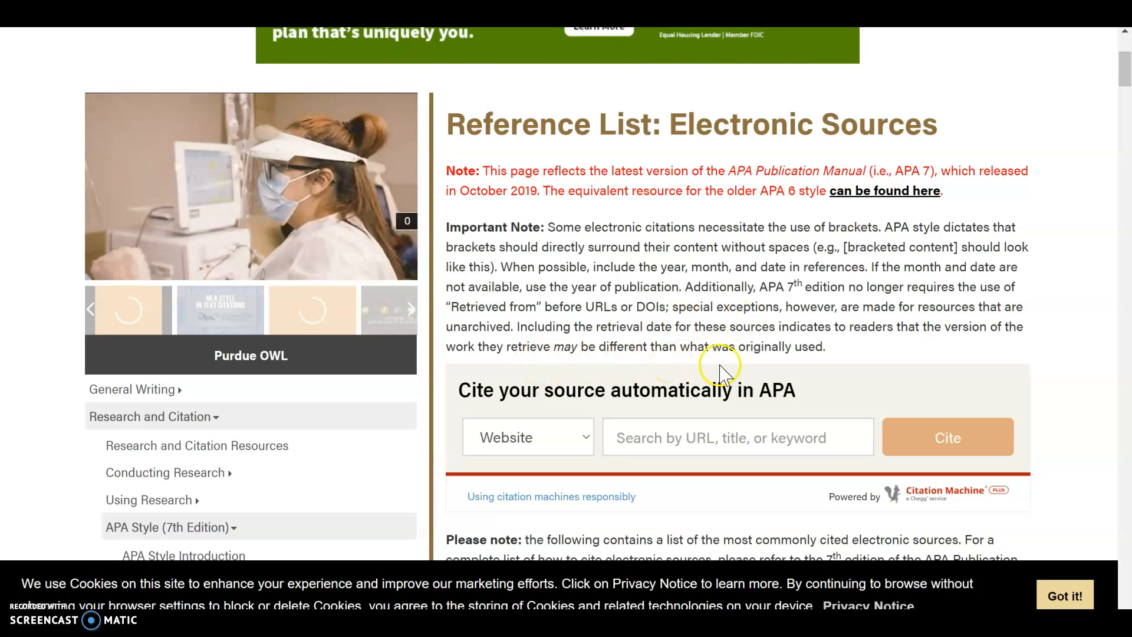
{"action": "scroll", "coordinate": [716, 312], "scroll_direction": "down", "scroll_amount": 3}
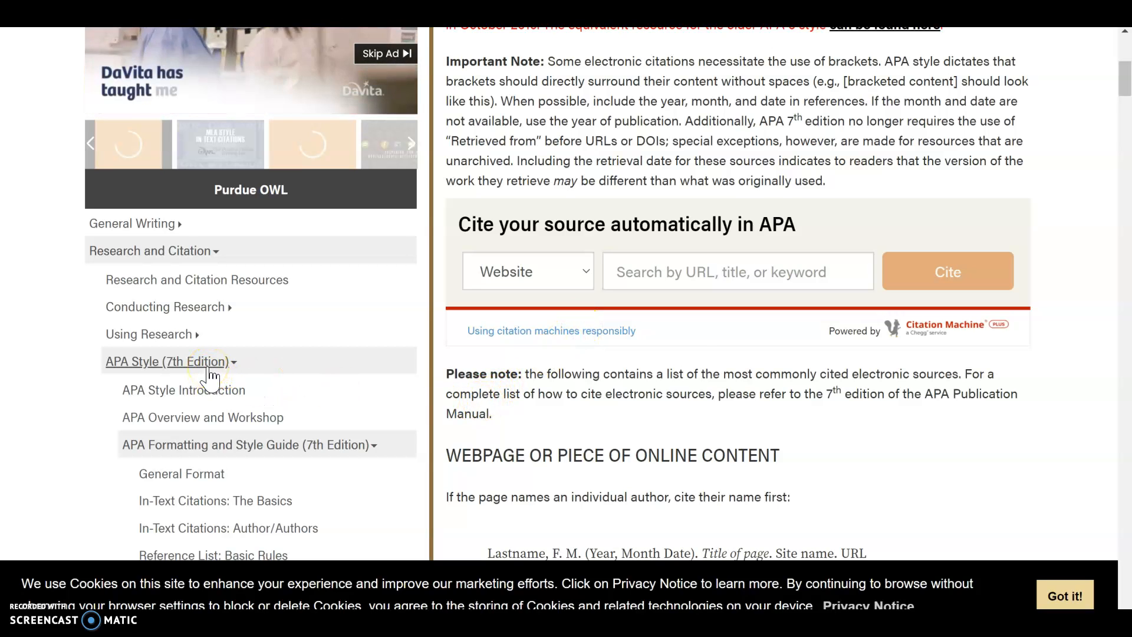
{"action": "scroll", "coordinate": [694, 368], "scroll_direction": "down", "scroll_amount": 8}
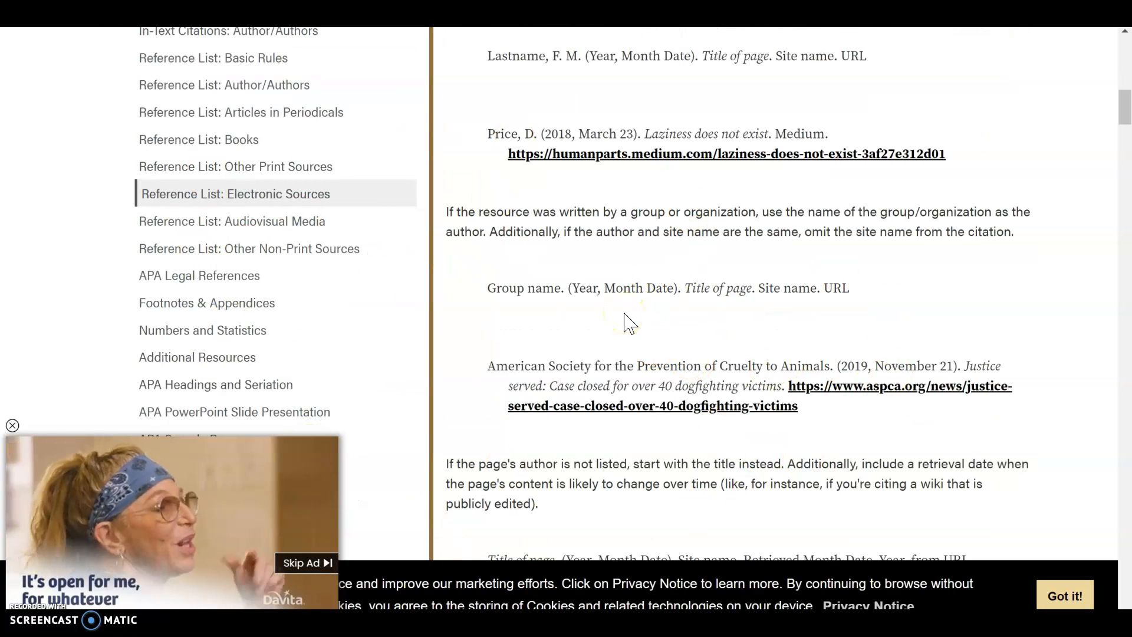
Close the floating video ad and review the webpage citation formats for individual authors, groups, missing authors and missing dates
{"action": "left_click", "coordinate": [293, 572]}
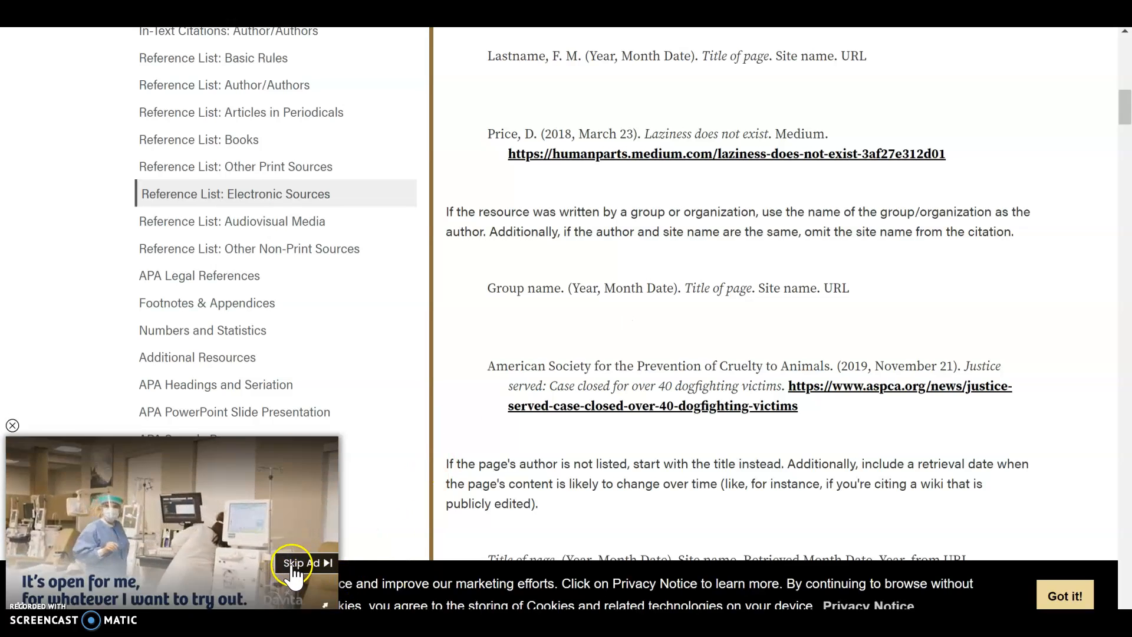
{"action": "left_click", "coordinate": [13, 425]}
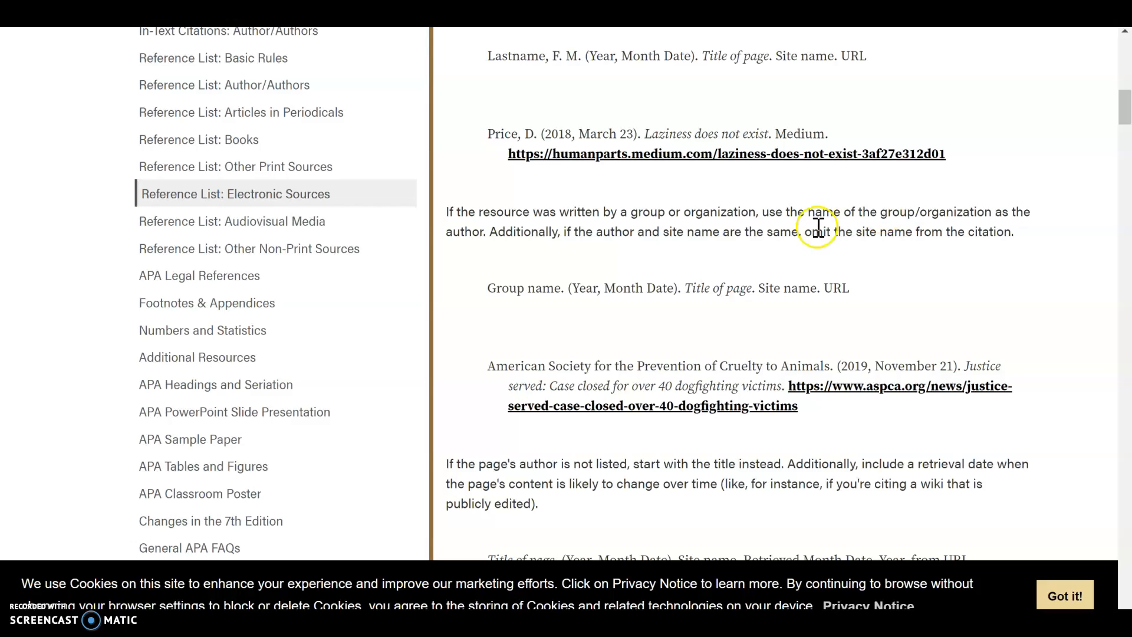
{"action": "scroll", "coordinate": [808, 331], "scroll_direction": "up", "scroll_amount": 11}
{"action": "scroll", "coordinate": [826, 383], "scroll_direction": "down", "scroll_amount": 20}
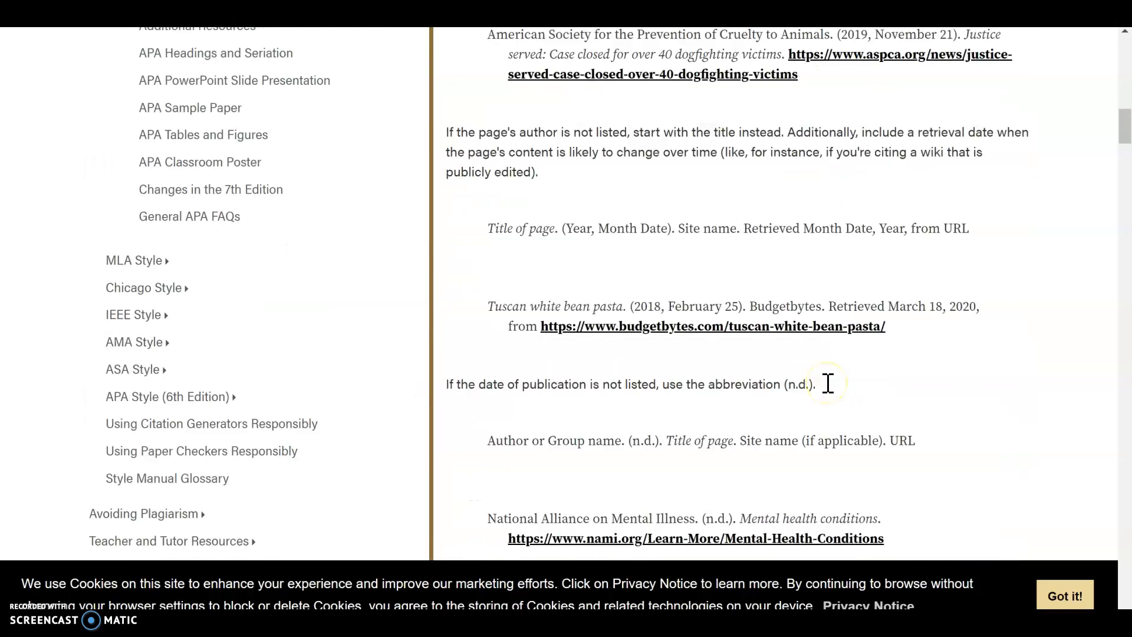
{"action": "scroll", "coordinate": [828, 383], "scroll_direction": "up", "scroll_amount": 20}
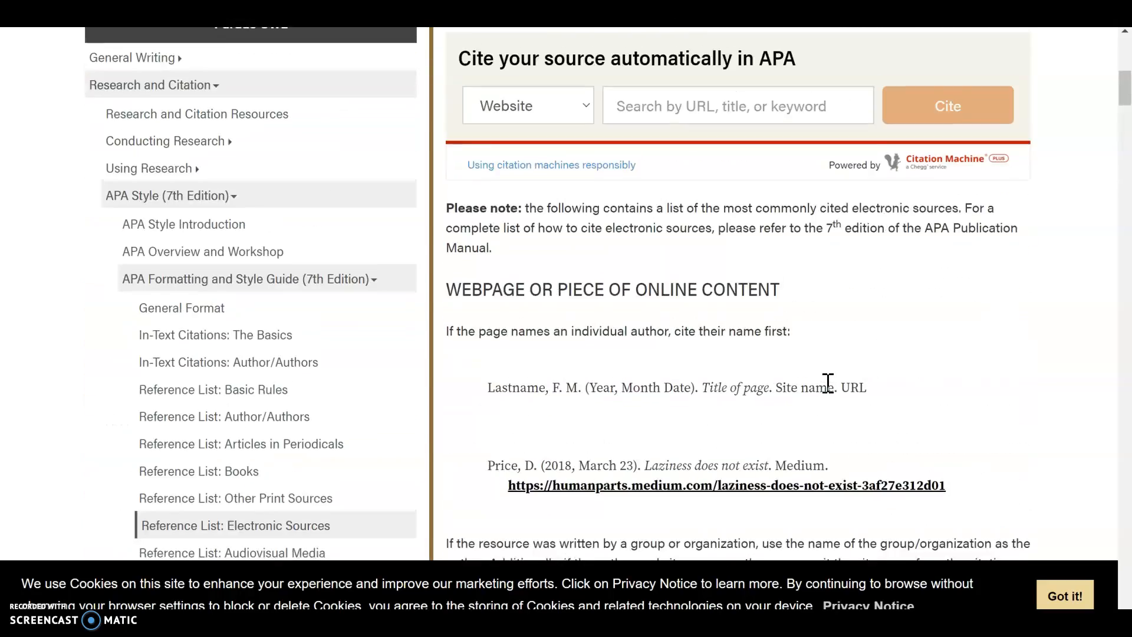
Review the electronic-source citation guidance on DOIs, online periodicals with and without a DOI, abstracts and online news articles
{"action": "scroll", "coordinate": [827, 383], "scroll_direction": "down", "scroll_amount": 4}
{"action": "scroll", "coordinate": [827, 390], "scroll_direction": "down", "scroll_amount": 4}
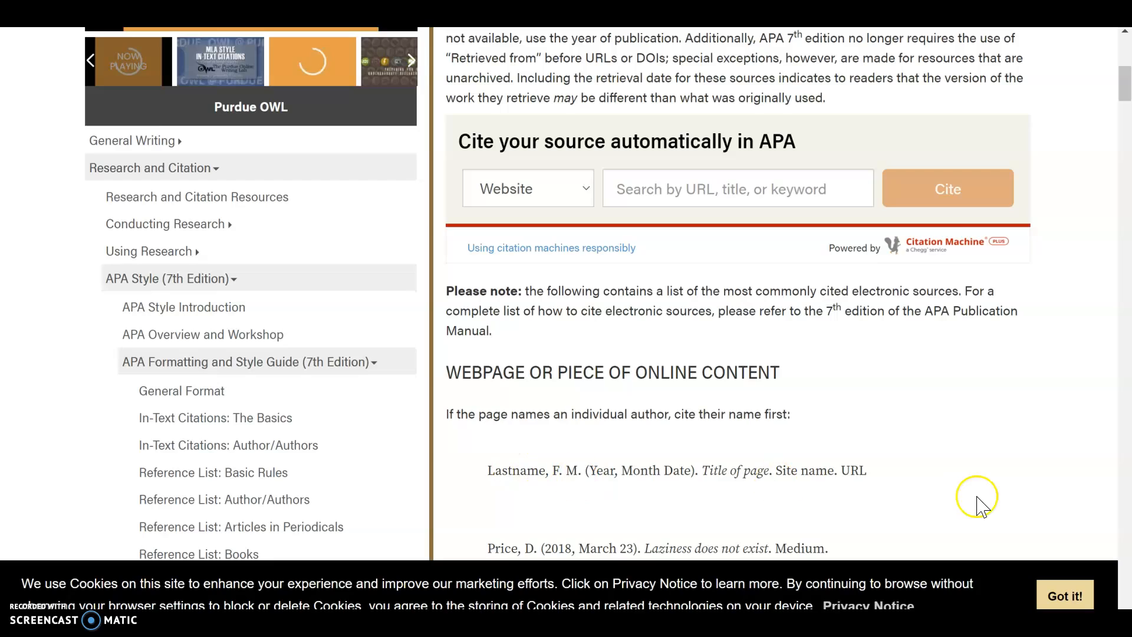
{"action": "scroll", "coordinate": [843, 476], "scroll_direction": "down", "scroll_amount": 3}
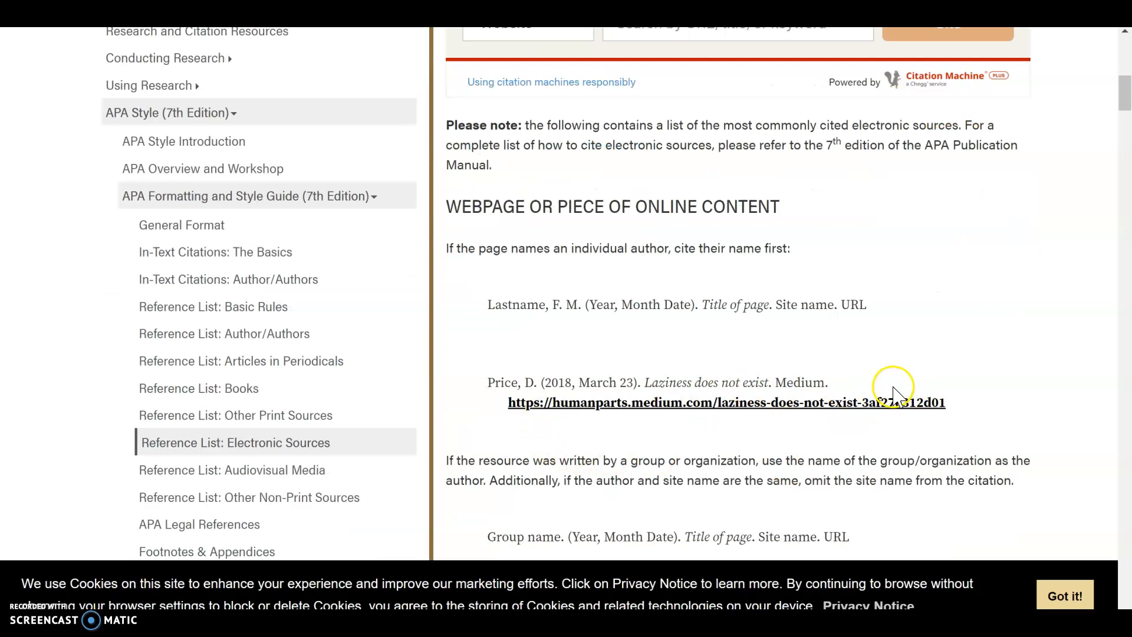
{"action": "scroll", "coordinate": [815, 396], "scroll_direction": "down", "scroll_amount": 18}
{"action": "scroll", "coordinate": [826, 429], "scroll_direction": "down", "scroll_amount": 7}
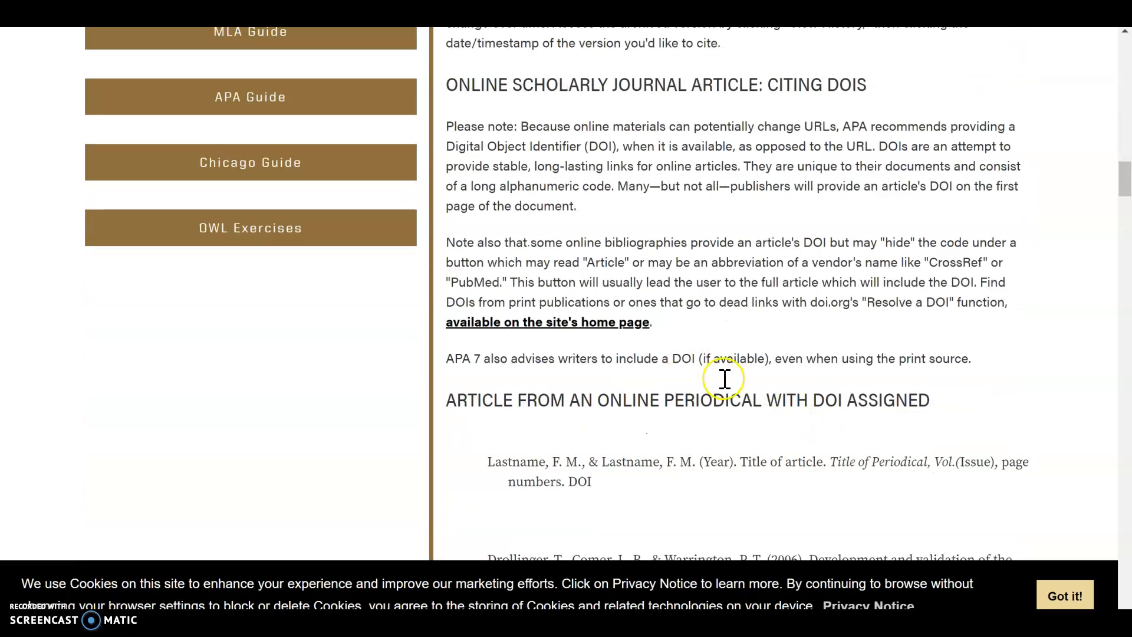
{"action": "scroll", "coordinate": [646, 263], "scroll_direction": "up", "scroll_amount": 2}
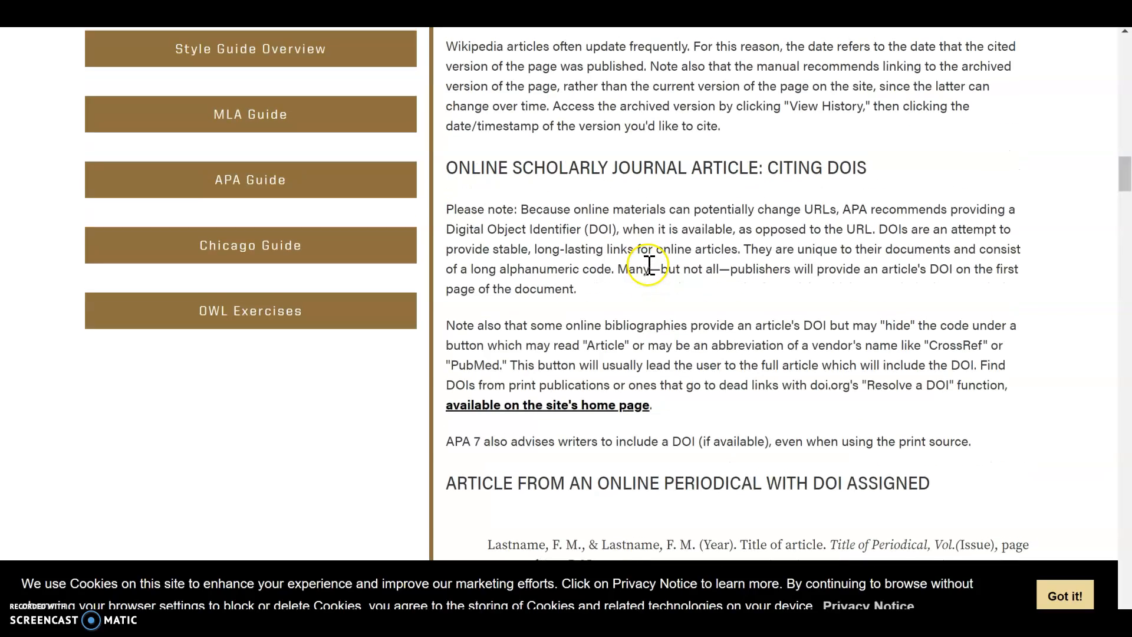
{"action": "scroll", "coordinate": [649, 268], "scroll_direction": "down", "scroll_amount": 18}
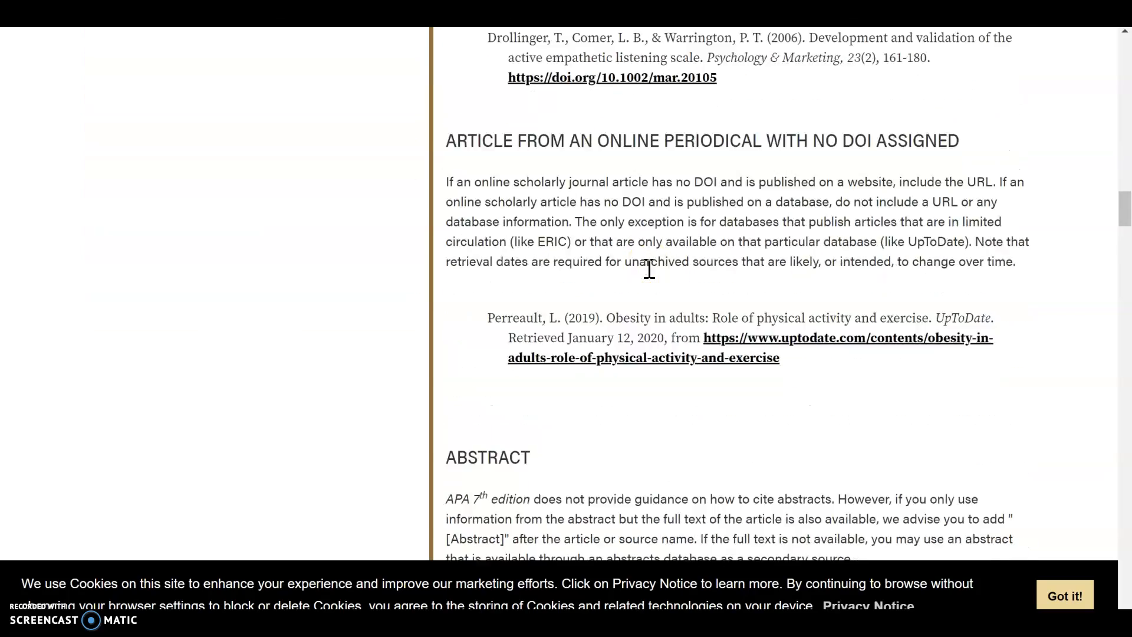
{"action": "scroll", "coordinate": [649, 269], "scroll_direction": "up", "scroll_amount": 7}
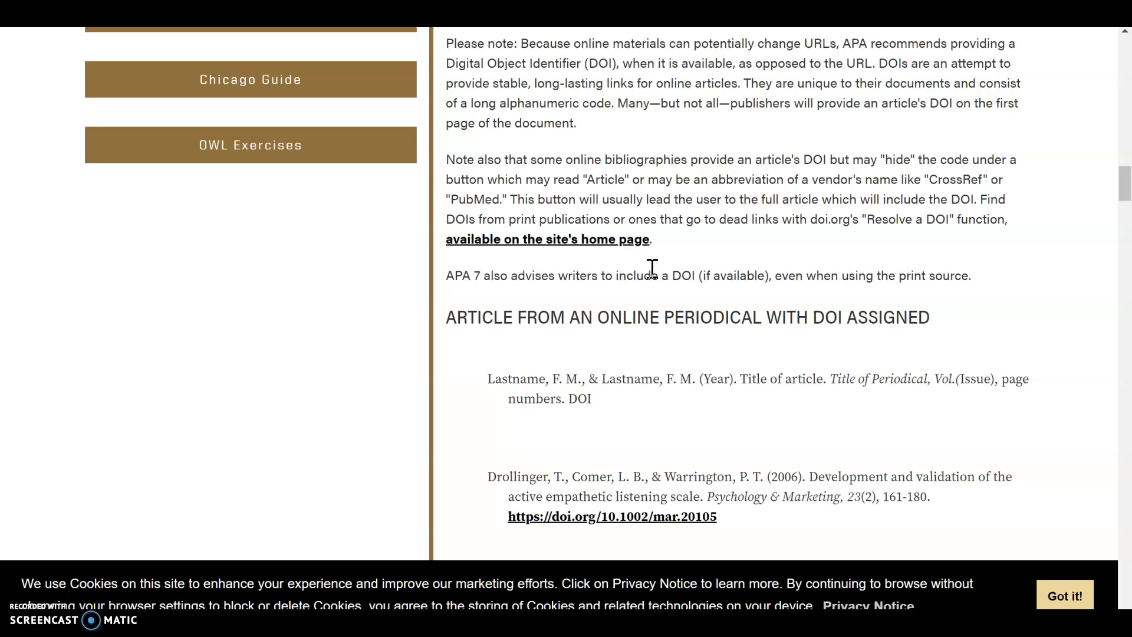
{"action": "scroll", "coordinate": [725, 283], "scroll_direction": "down", "scroll_amount": 15}
{"action": "scroll", "coordinate": [726, 289], "scroll_direction": "up", "scroll_amount": 5}
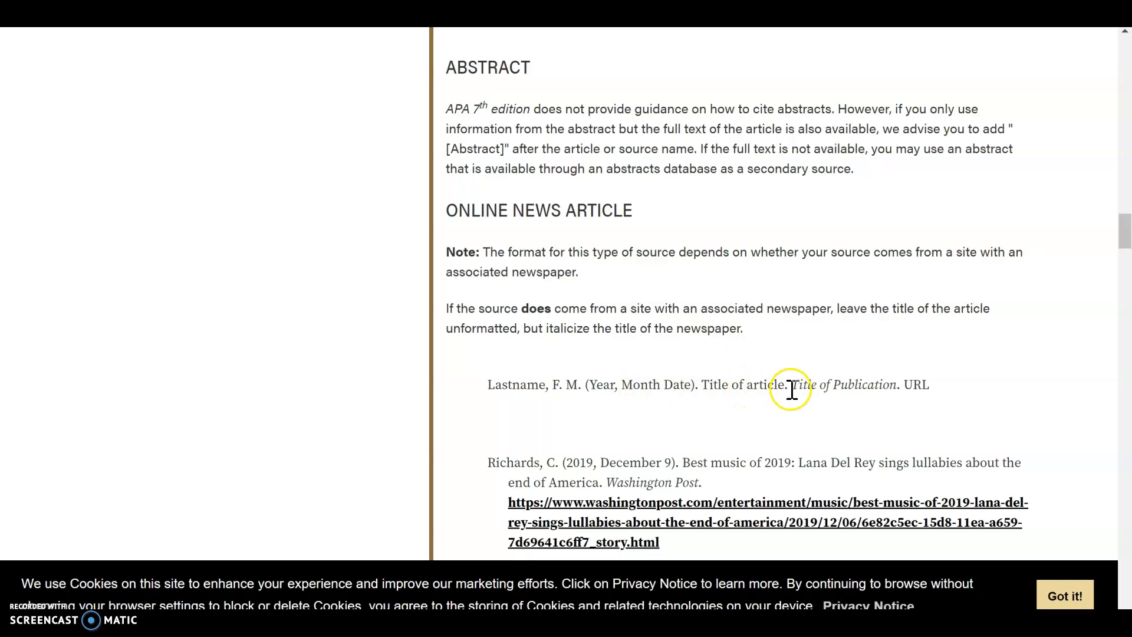
{"action": "scroll", "coordinate": [678, 406], "scroll_direction": "up", "scroll_amount": 5}
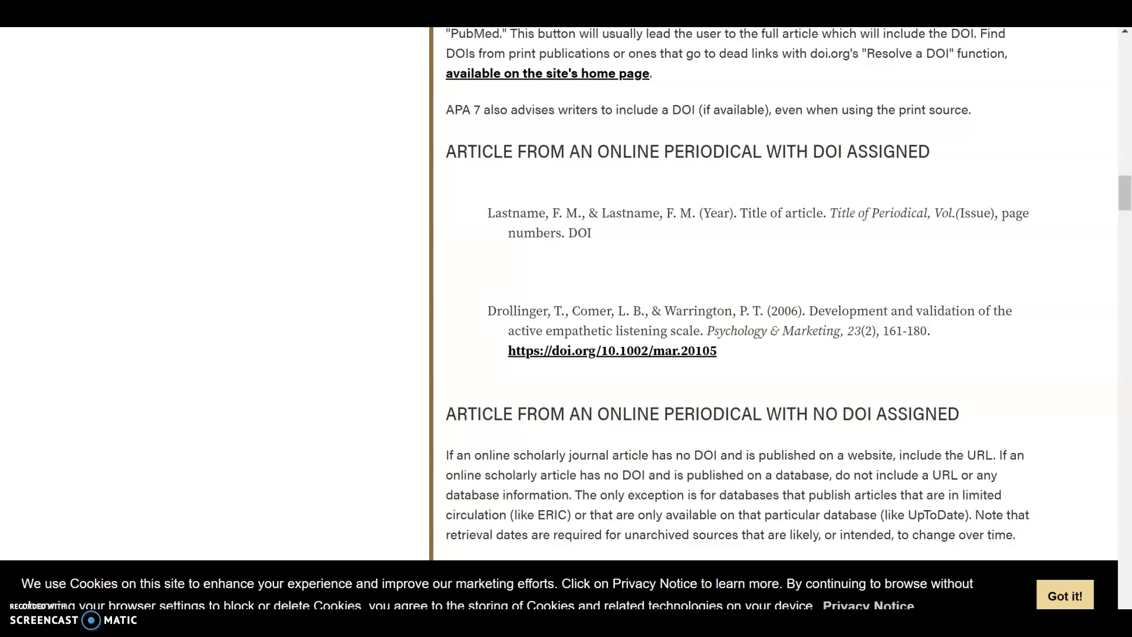
Return to the sample annotated bibliography and open the Vox link from the first reference in a new tab, switching to it
{"action": "key", "text": "ctrl+Tab"}
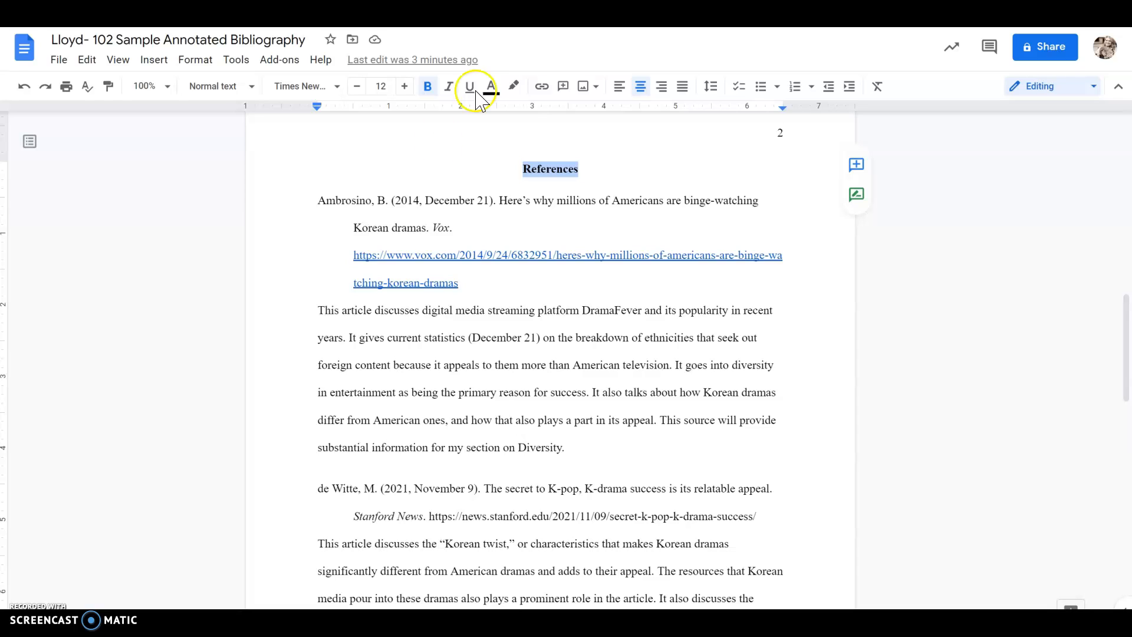
{"action": "left_click", "coordinate": [381, 210]}
{"action": "right_click", "coordinate": [380, 256]}
{"action": "left_click", "coordinate": [317, 261]}
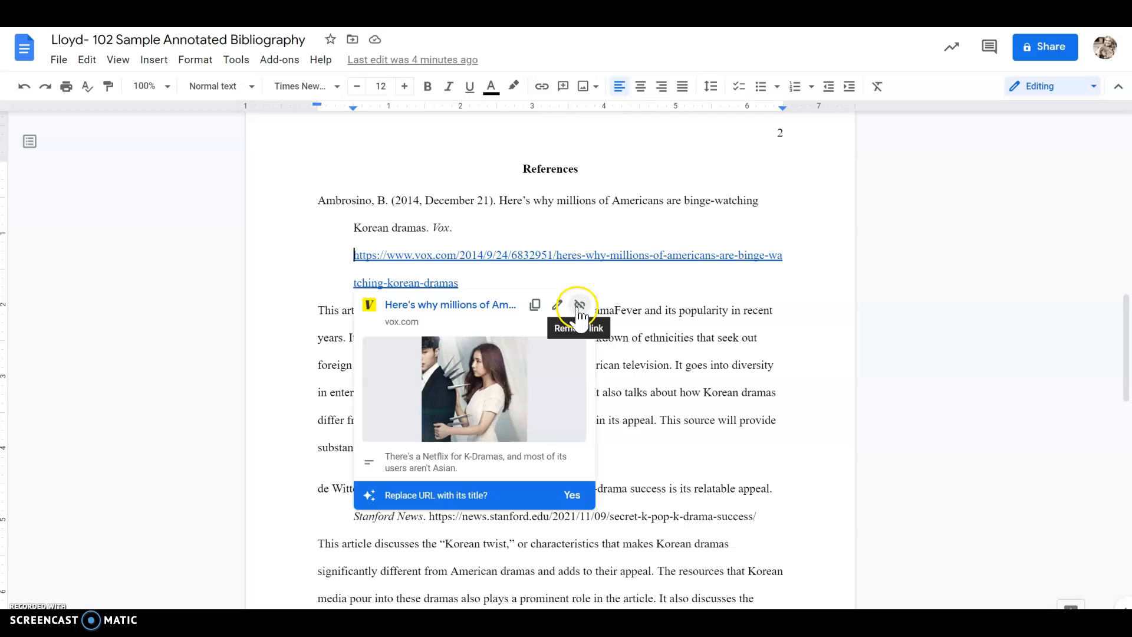
{"action": "right_click", "coordinate": [476, 312]}
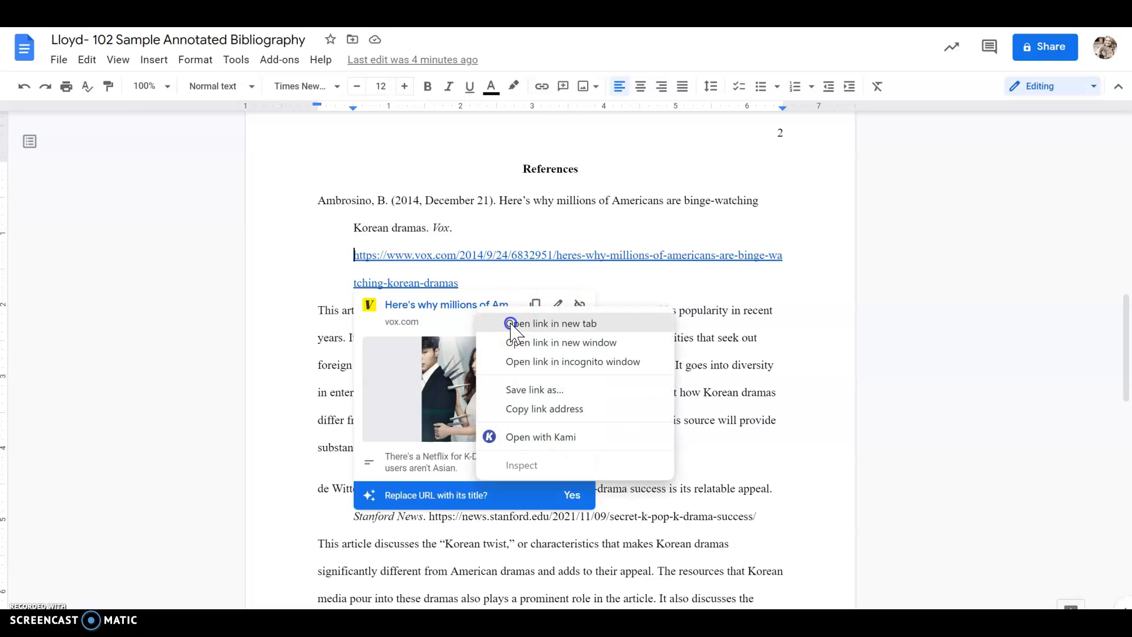
{"action": "left_click", "coordinate": [490, 322]}
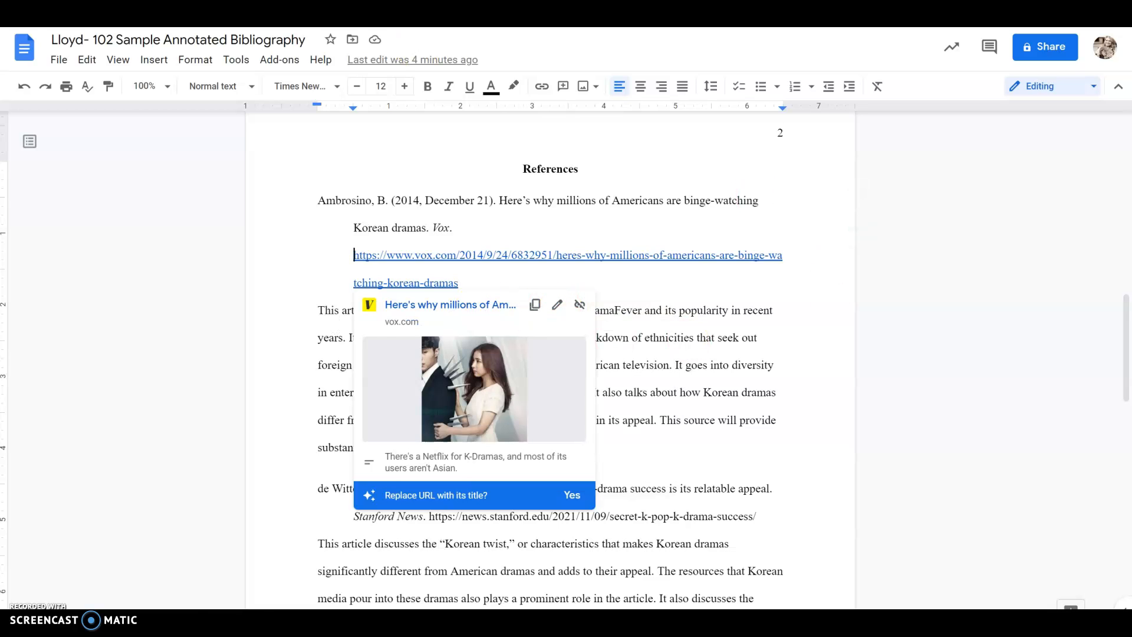
{"action": "key", "text": "ctrl+Tab"}
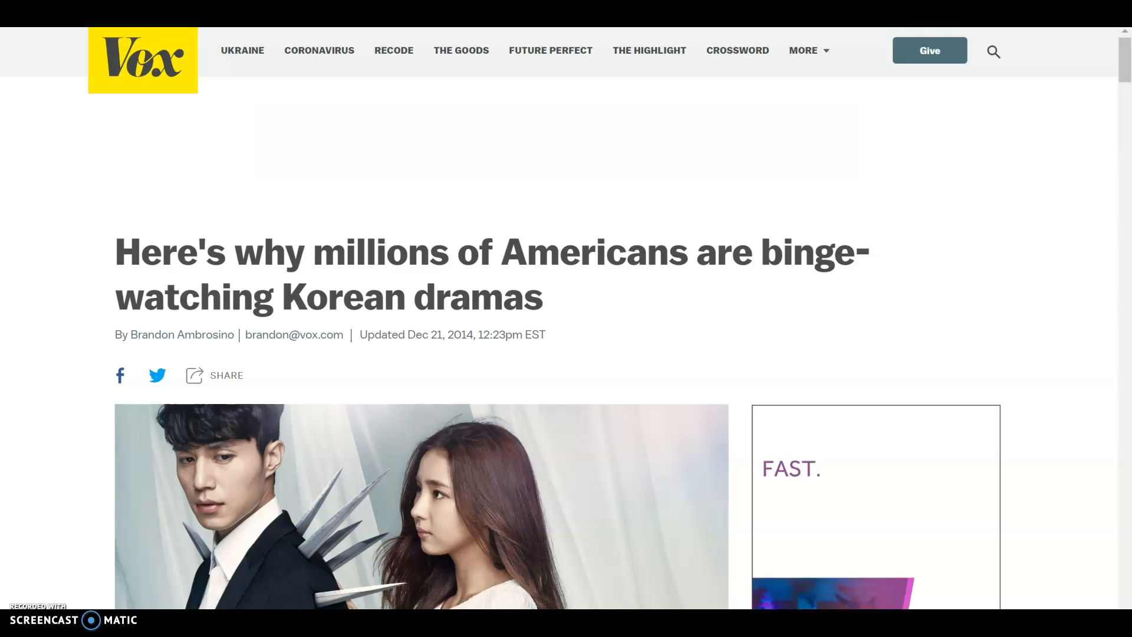
Compare the author, date and title in the first reference with the details at the top of the Vox article
{"action": "key", "text": "ctrl+shift+Tab"}
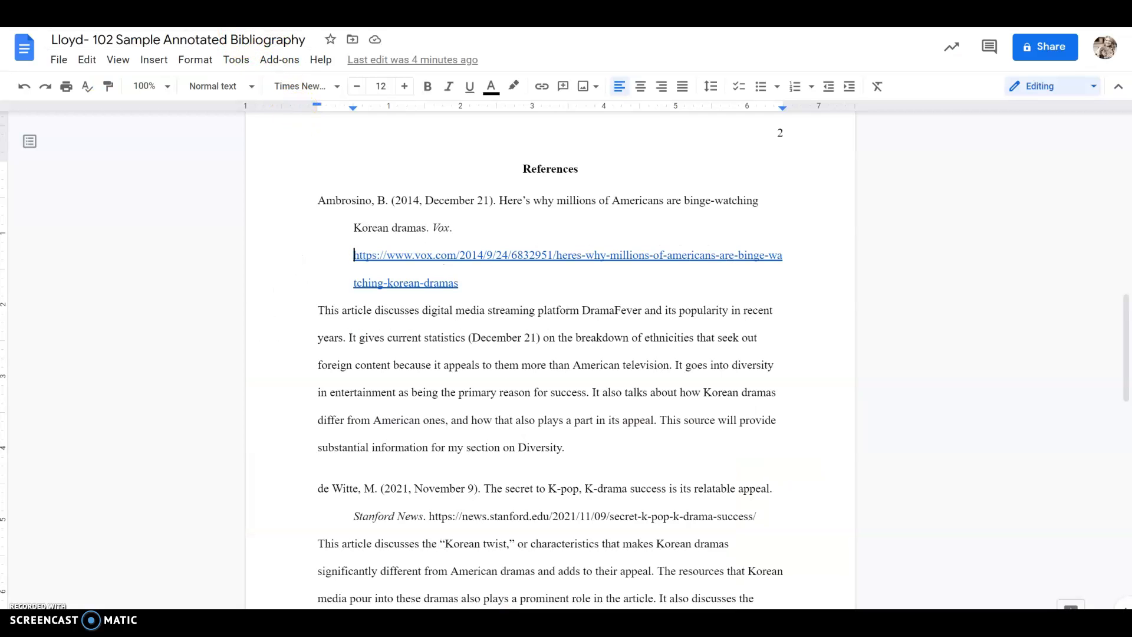
{"action": "mouse_move", "coordinate": [497, 202]}
{"action": "left_mouse_down"}
{"action": "mouse_move", "coordinate": [756, 200]}
{"action": "mouse_move", "coordinate": [751, 222]}
{"action": "mouse_move", "coordinate": [356, 233]}
{"action": "mouse_move", "coordinate": [490, 182]}
{"action": "mouse_move", "coordinate": [505, 207]}
{"action": "left_mouse_up"}
{"action": "left_click", "coordinate": [505, 206]}
{"action": "key", "text": "ctrl+Tab"}
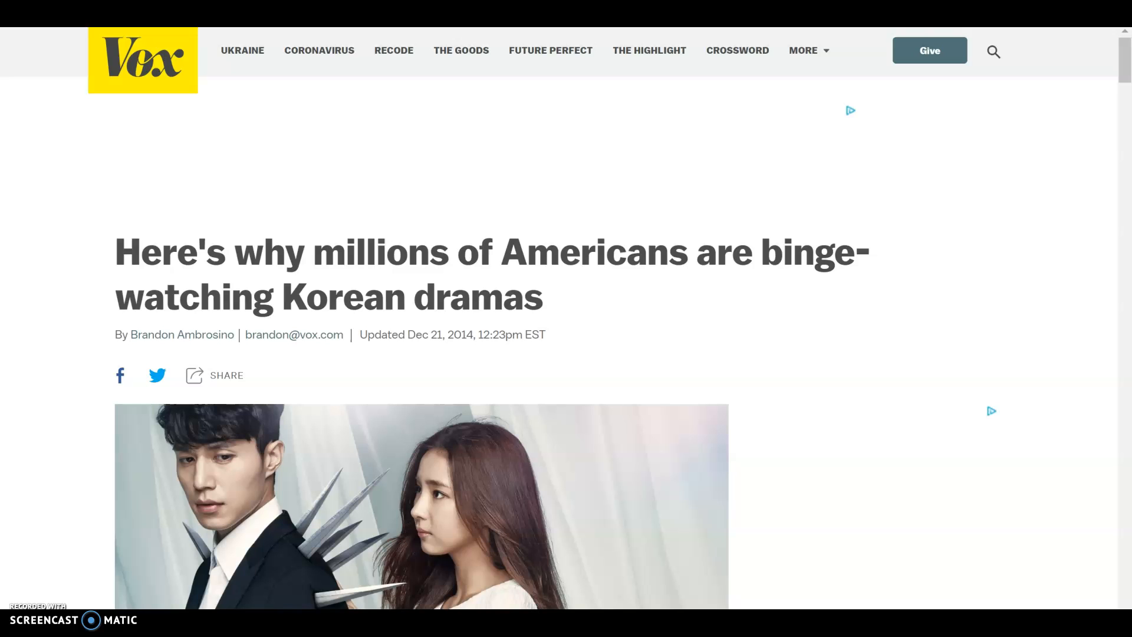
{"action": "key", "text": "ctrl+Tab"}
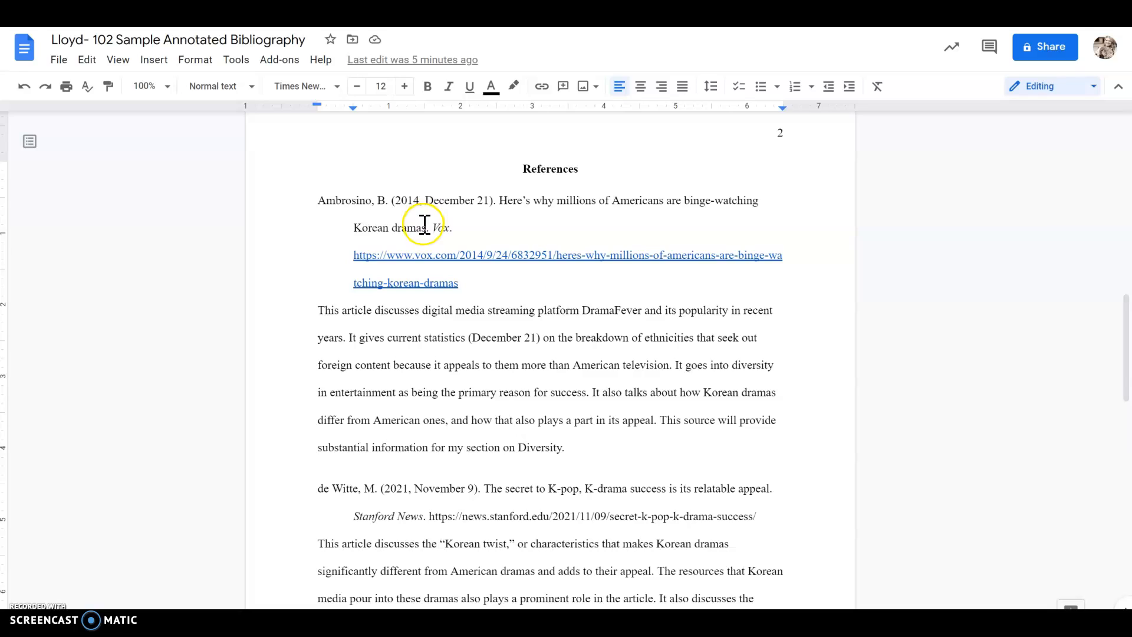
Highlight the publication name Vox in the first reference and check it against the Vox article page
{"action": "left_click_drag", "start_coordinate": [450, 227], "coordinate": [432, 225]}
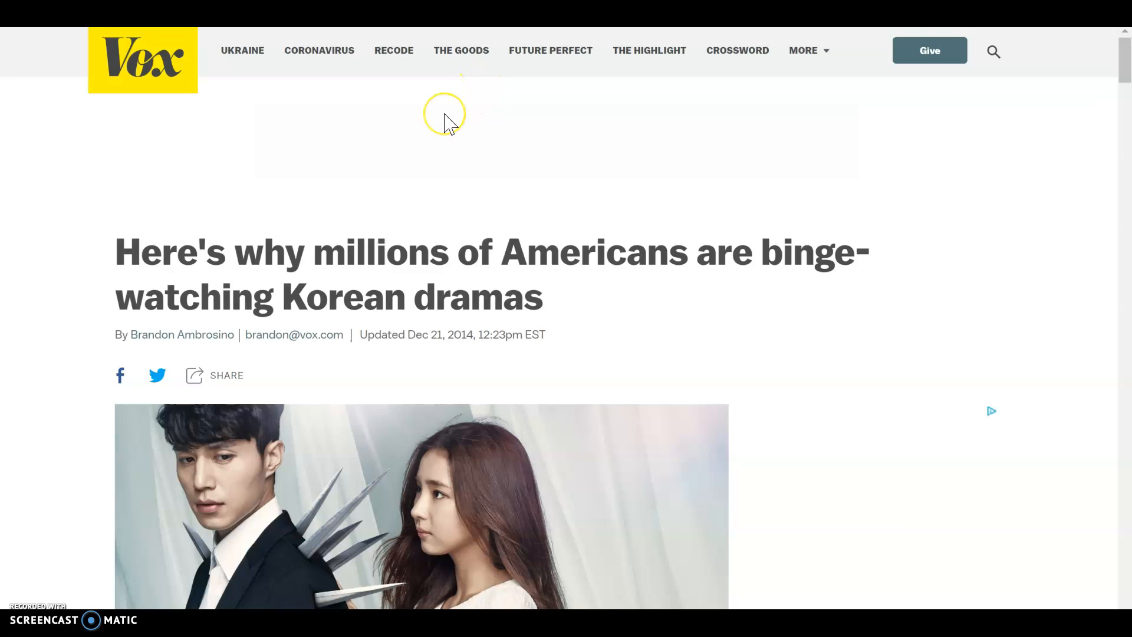
{"action": "scroll", "coordinate": [442, 122], "scroll_direction": "down", "scroll_amount": 15}
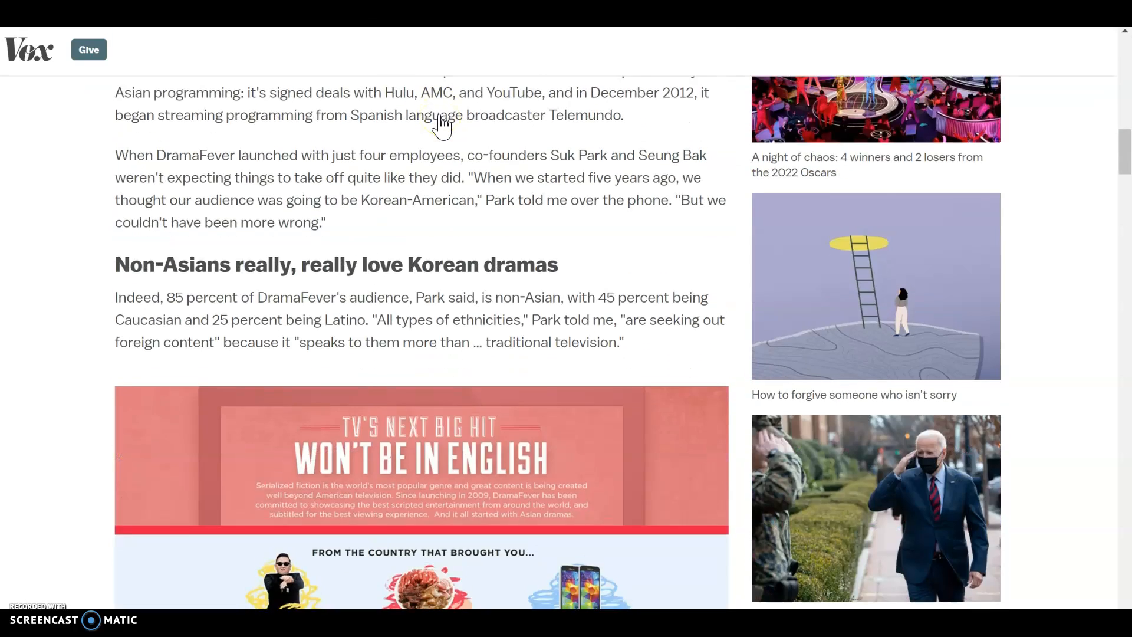
{"action": "scroll", "coordinate": [444, 126], "scroll_direction": "up", "scroll_amount": 15}
{"action": "scroll", "coordinate": [441, 126], "scroll_direction": "up", "scroll_amount": 2}
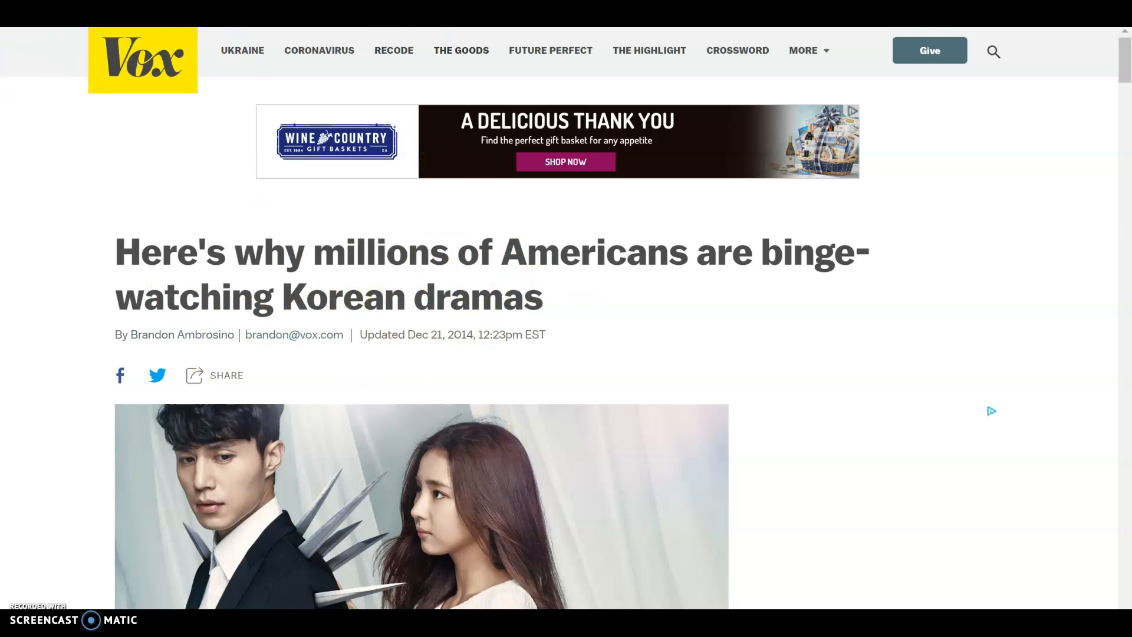
{"action": "key", "text": "ctrl+shift+Tab"}
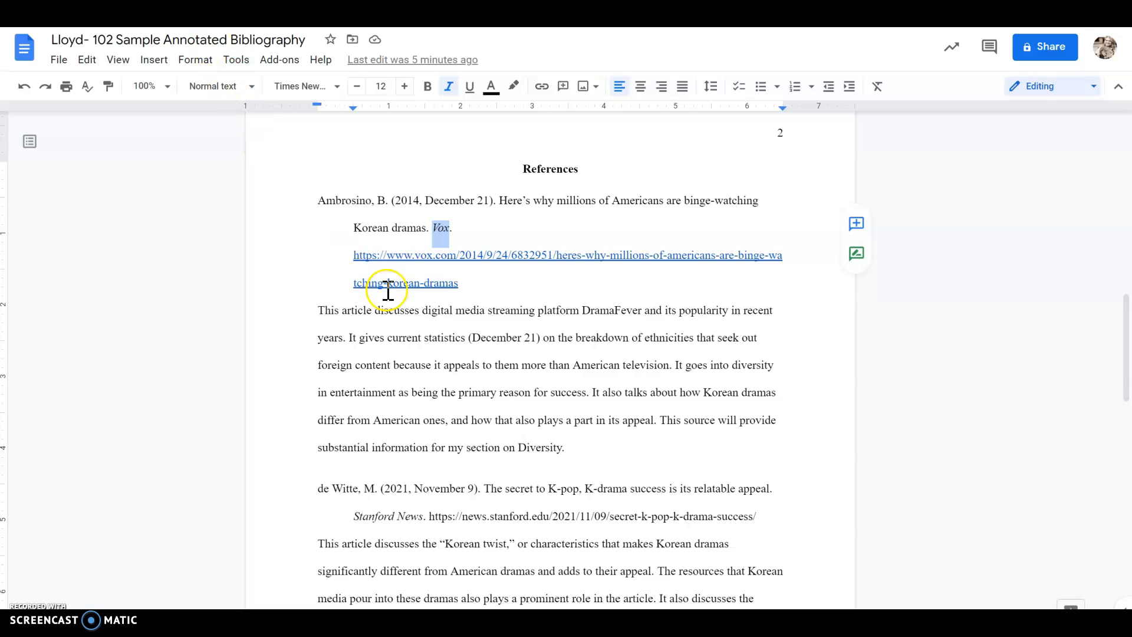
Inspect the first reference's URL and its link preview, leave full-screen view to highlight the Vox article's web address, and return to the bibliography
{"action": "left_click", "coordinate": [454, 235]}
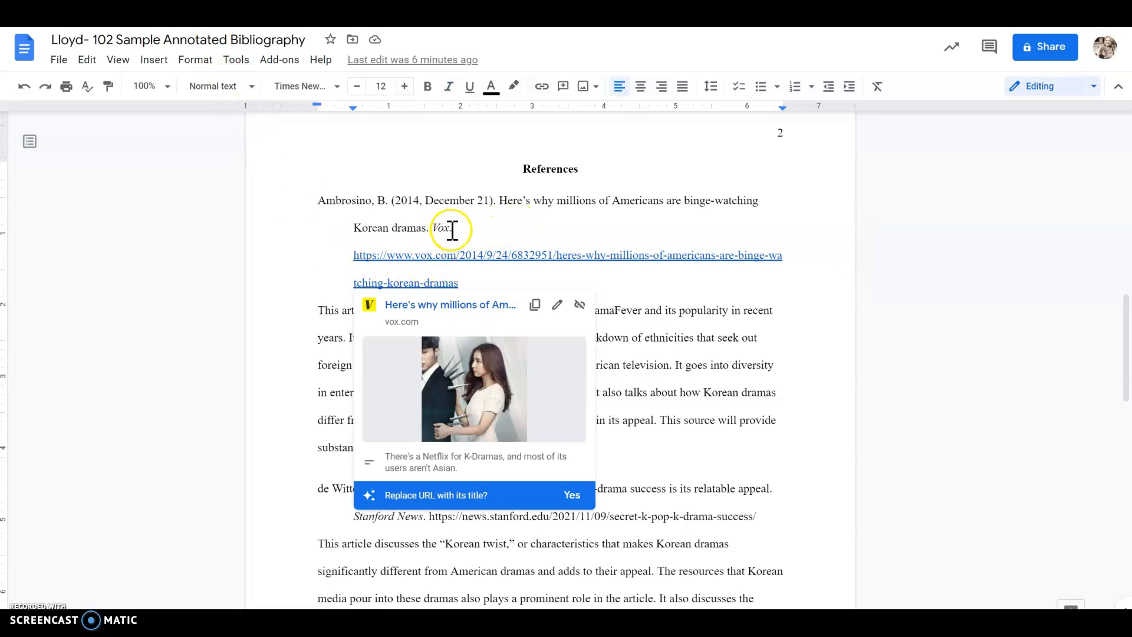
{"action": "left_click", "coordinate": [320, 288]}
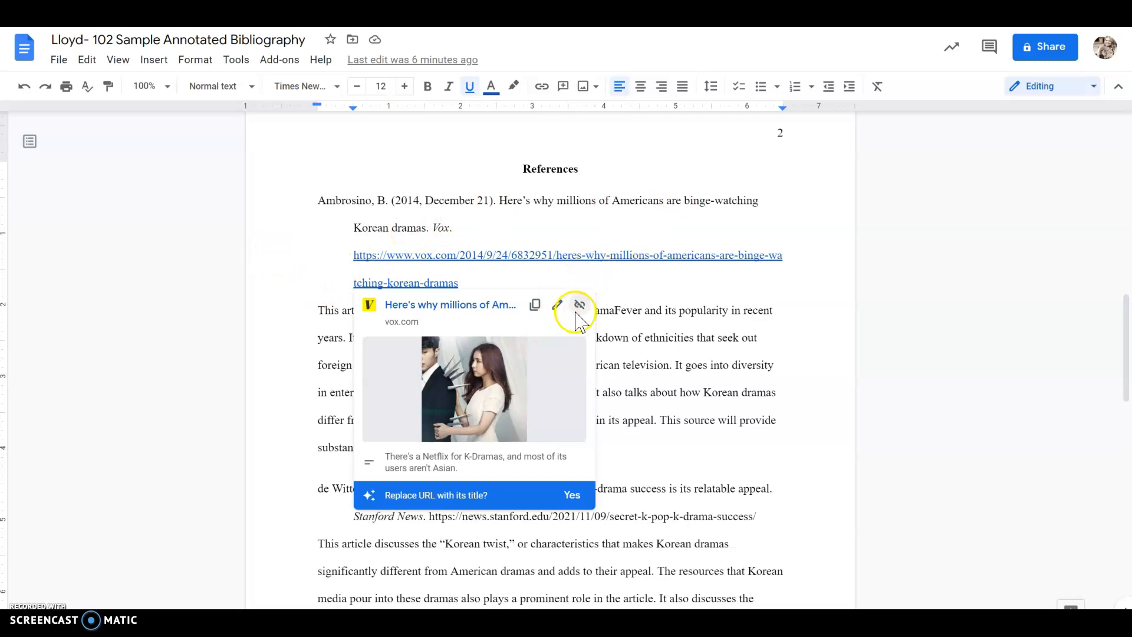
{"action": "left_click", "coordinate": [639, 292]}
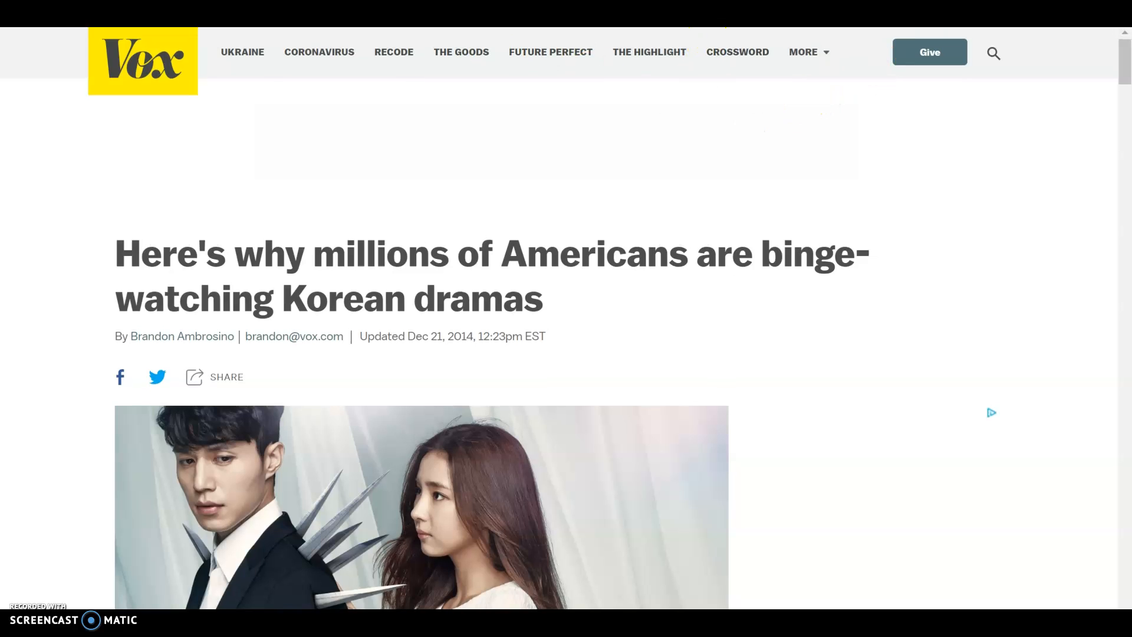
{"action": "key", "text": "F11"}
{"action": "left_click_drag", "start_coordinate": [264, 41], "coordinate": [800, 60]}
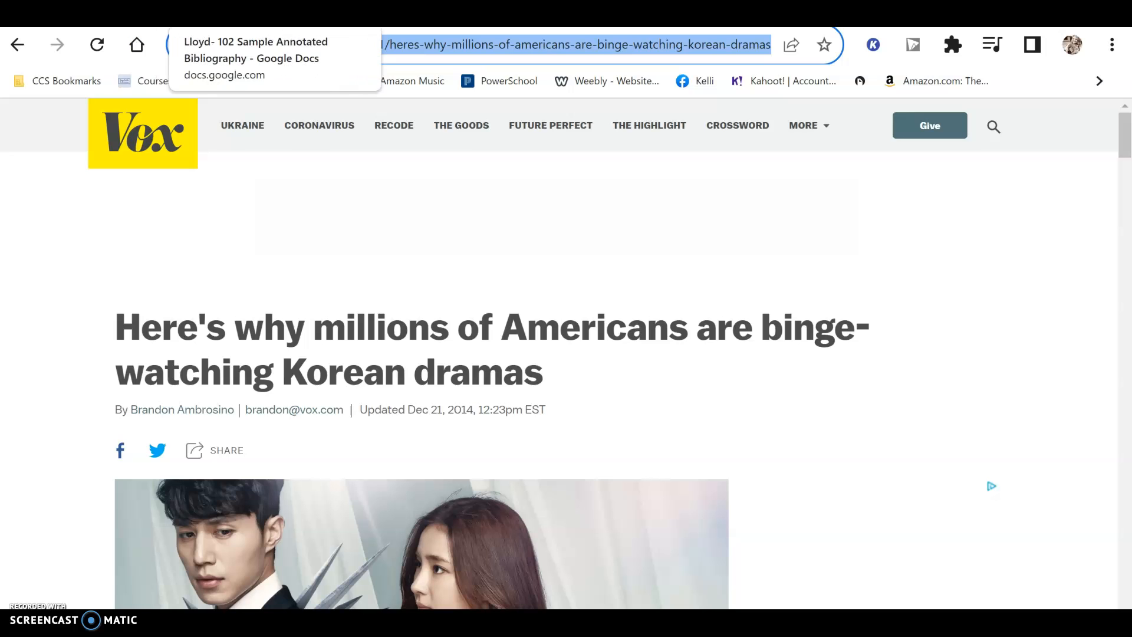
{"action": "left_click", "coordinate": [194, 23]}
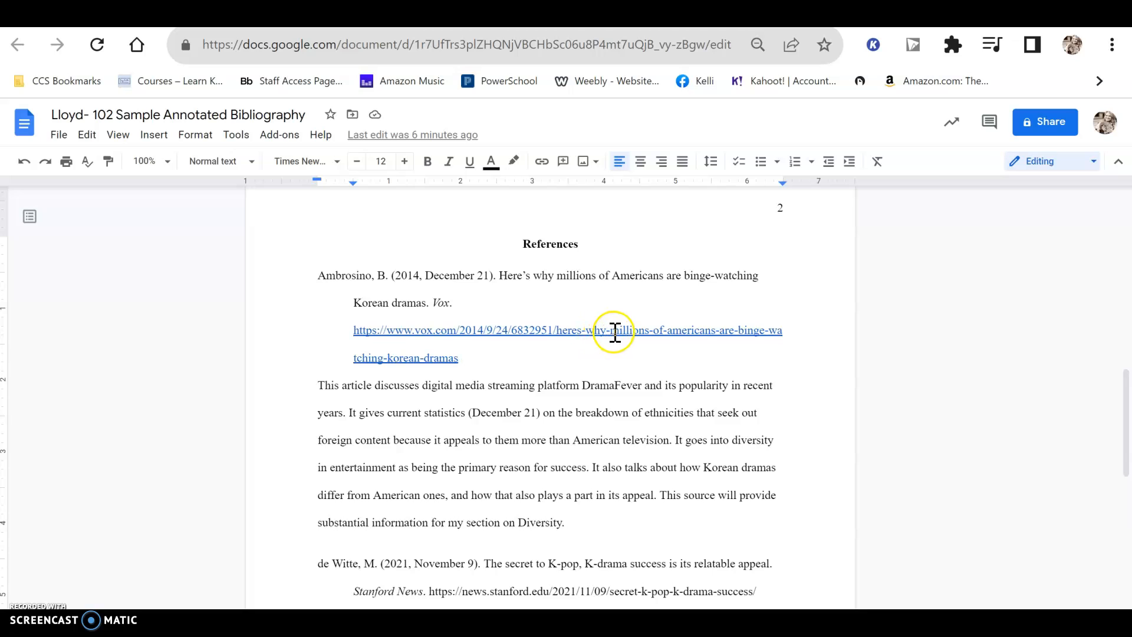
Try splitting the first reference's URL after "millions-of-" and indenting the new line 0.5 inch, and undo both changes
{"action": "left_click", "coordinate": [667, 329]}
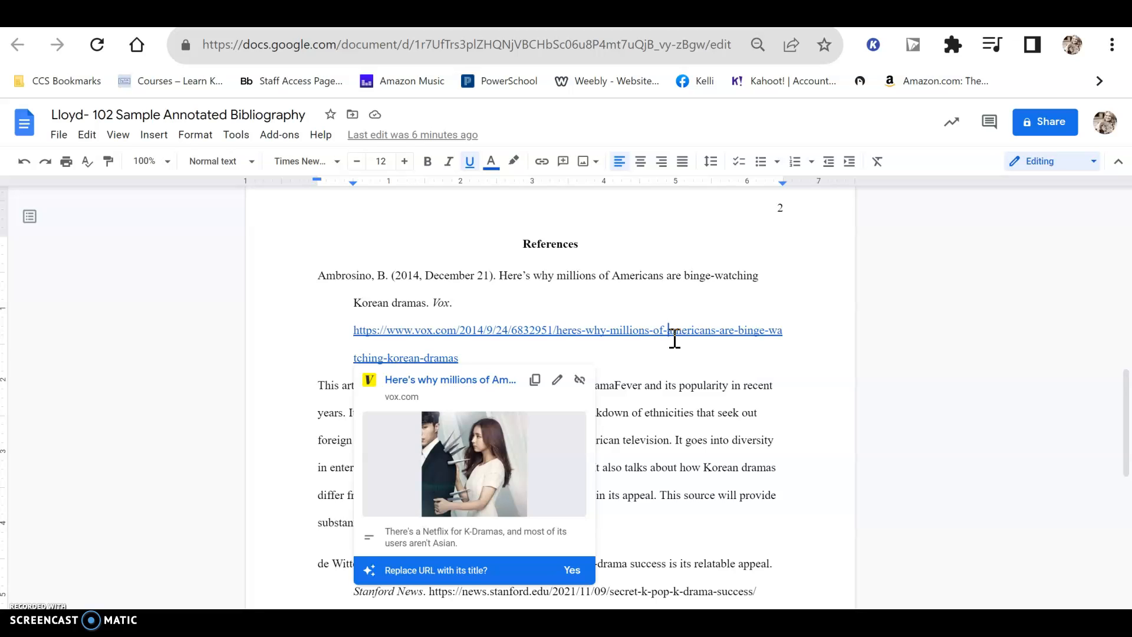
{"action": "key", "text": "Return"}
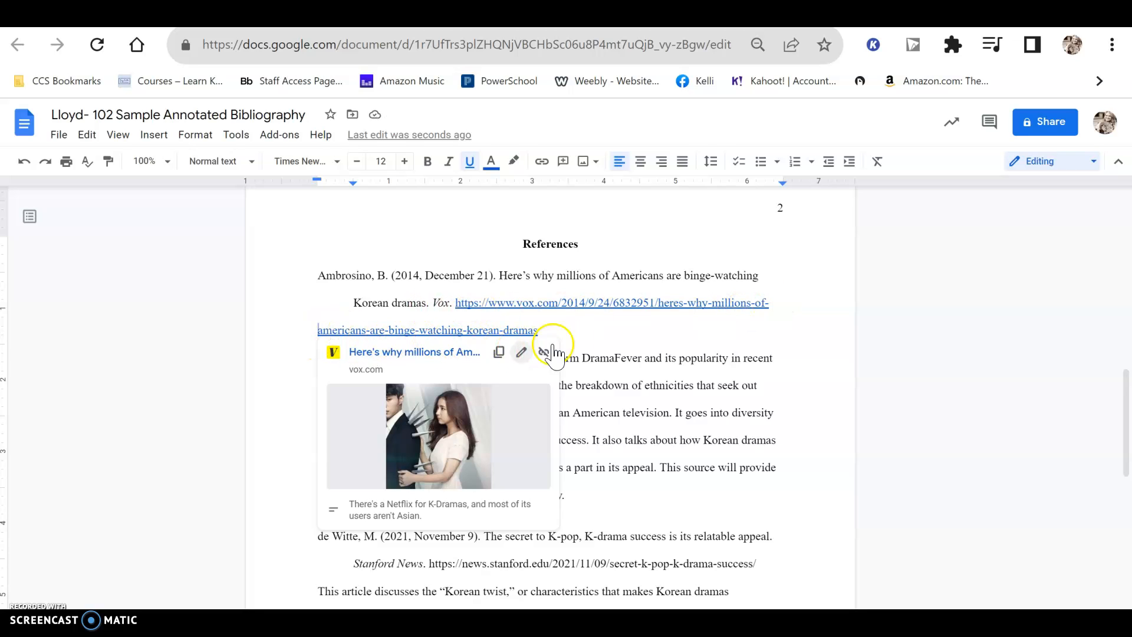
{"action": "left_click", "coordinate": [570, 335]}
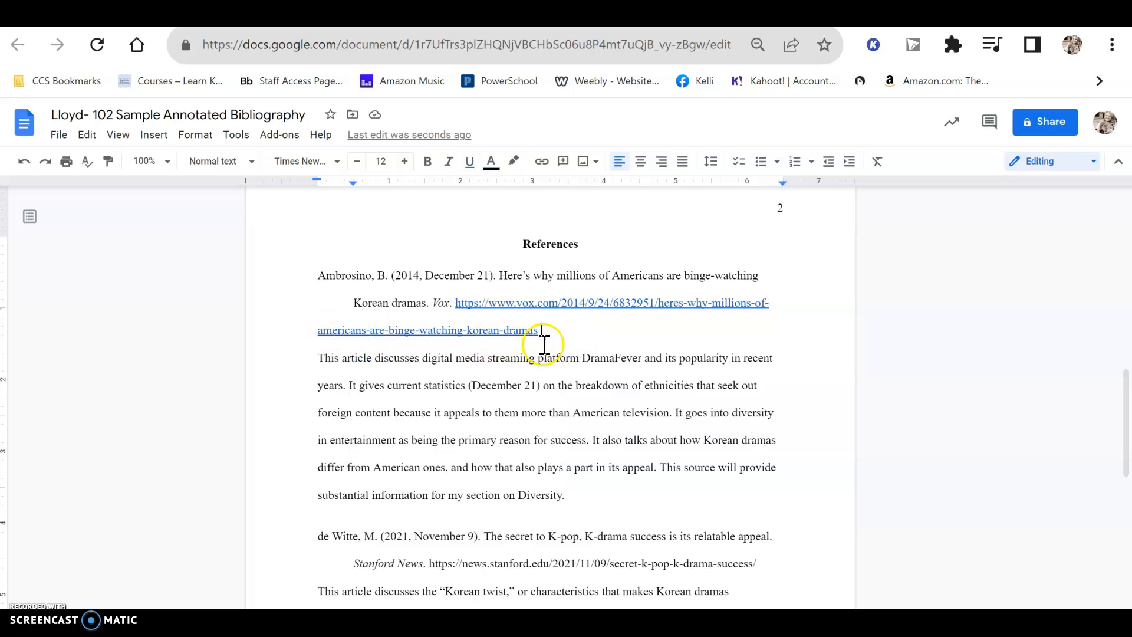
{"action": "left_click_drag", "start_coordinate": [318, 329], "coordinate": [545, 334]}
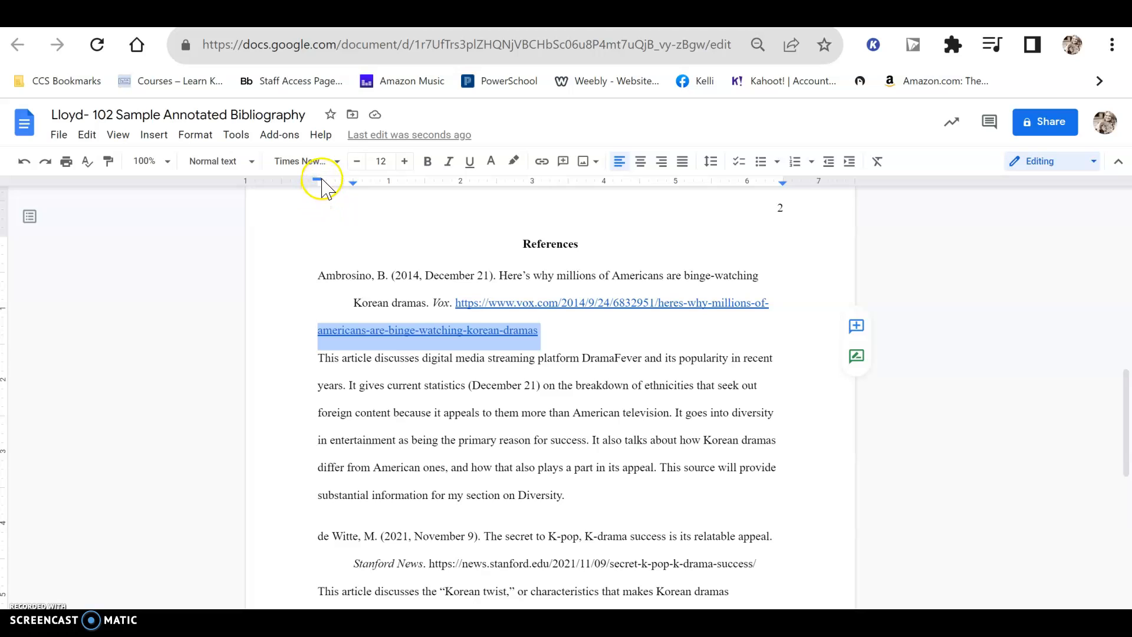
{"action": "left_click_drag", "start_coordinate": [321, 180], "coordinate": [354, 182]}
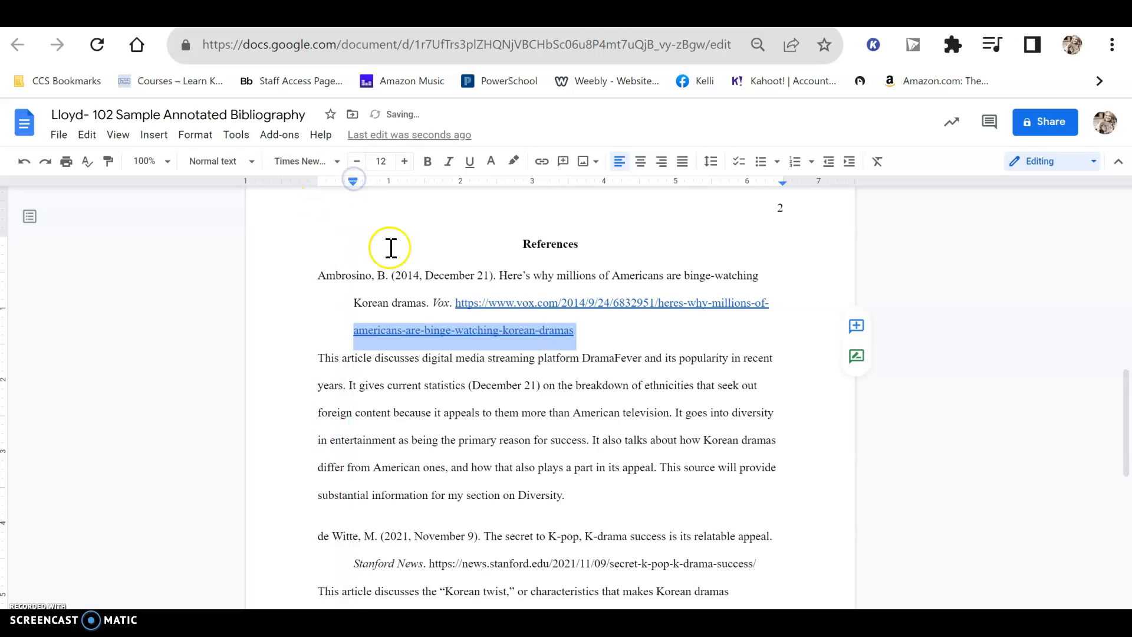
{"action": "left_click", "coordinate": [622, 333]}
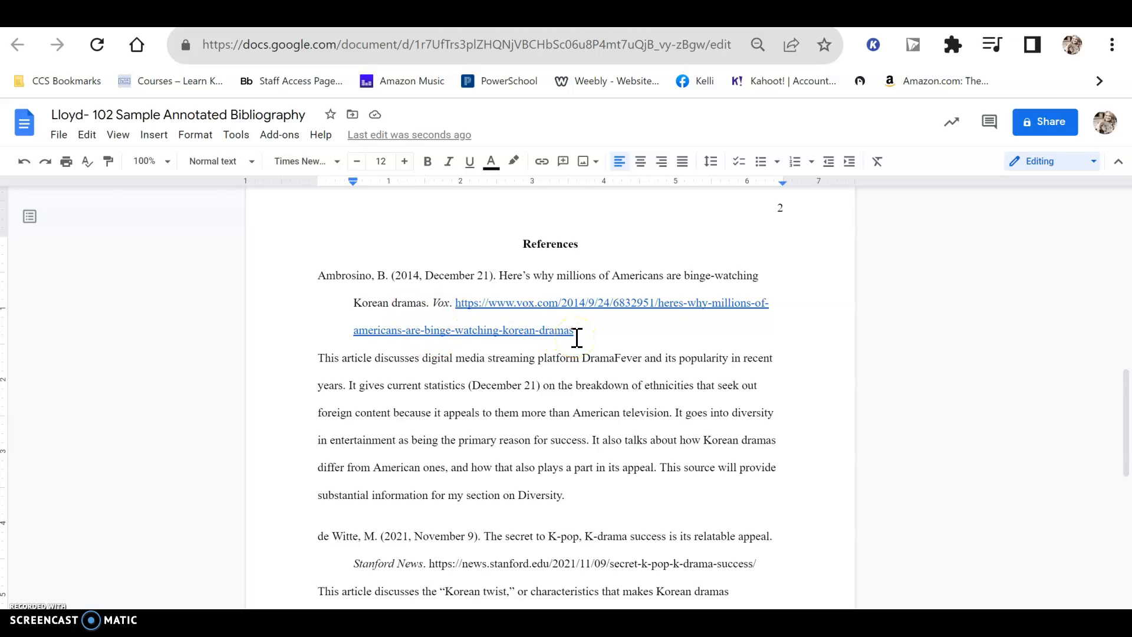
{"action": "left_click", "coordinate": [25, 161]}
{"action": "left_click", "coordinate": [26, 163]}
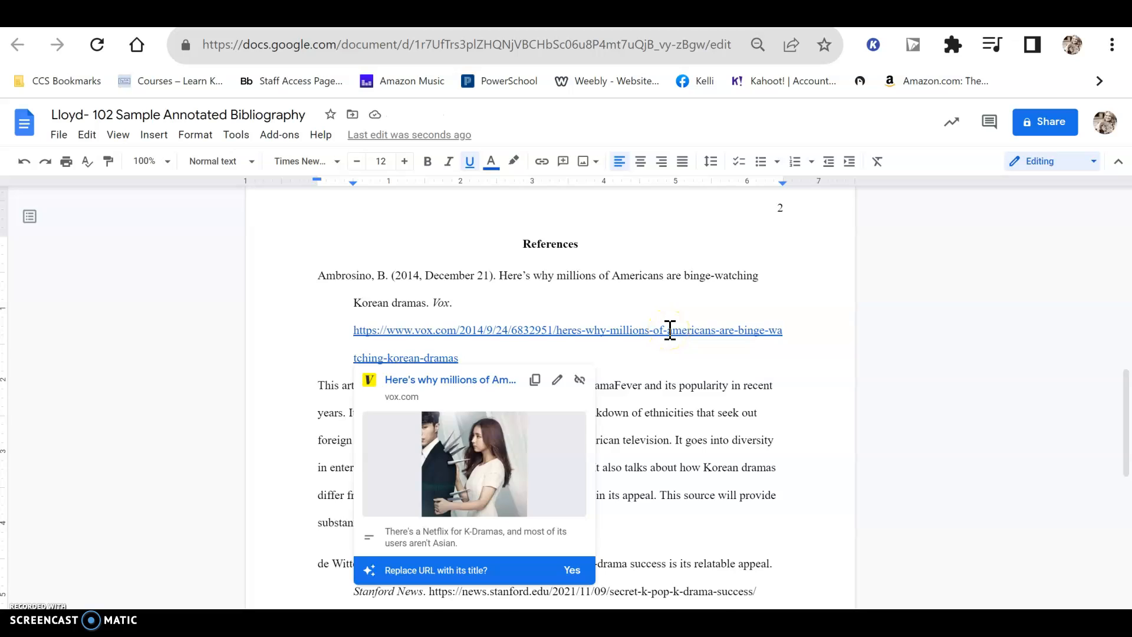
Break the Vox URL in the first reference before "americans" and set the new line's first-line indent to 0.5 inch
{"action": "key", "text": "Return"}
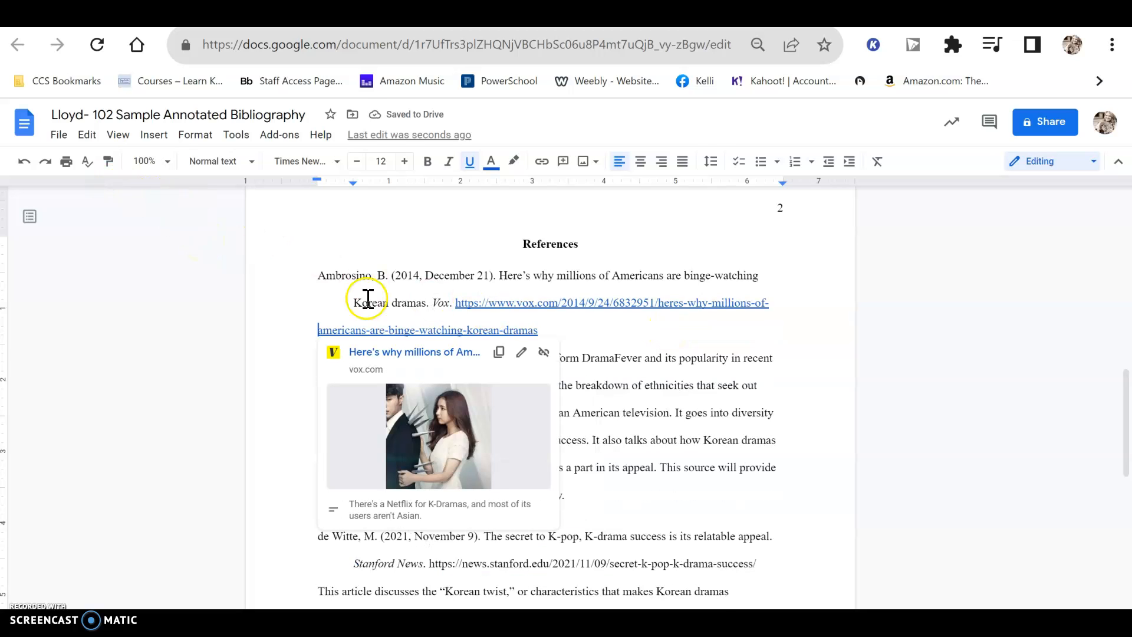
{"action": "left_click", "coordinate": [575, 329]}
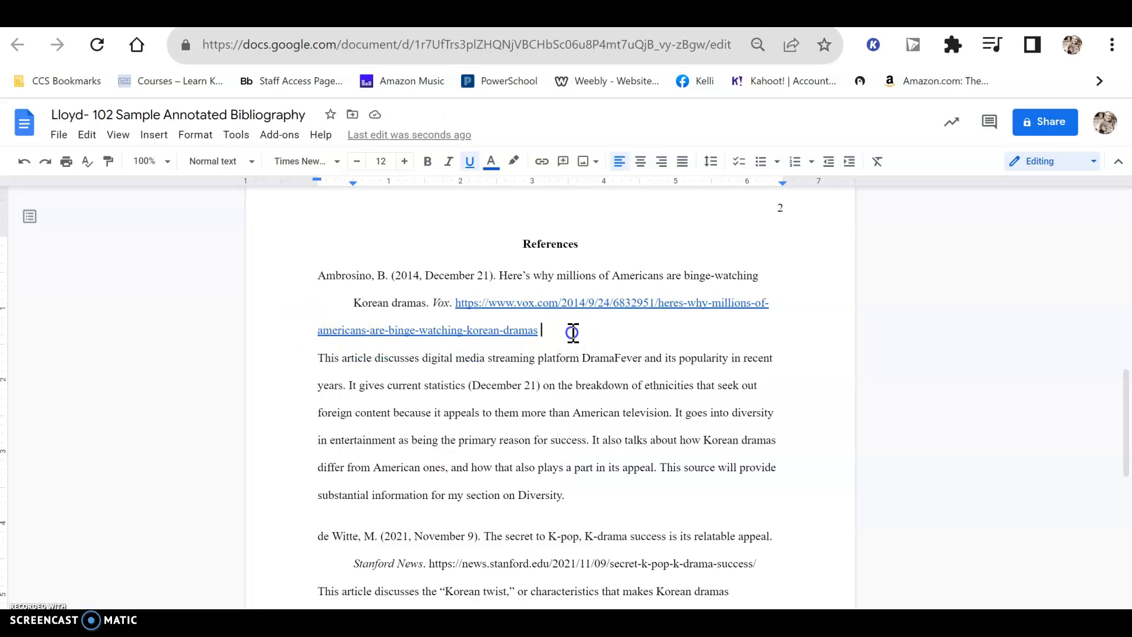
{"action": "left_click_drag", "start_coordinate": [296, 331], "coordinate": [539, 329]}
{"action": "left_click_drag", "start_coordinate": [316, 179], "coordinate": [351, 180]}
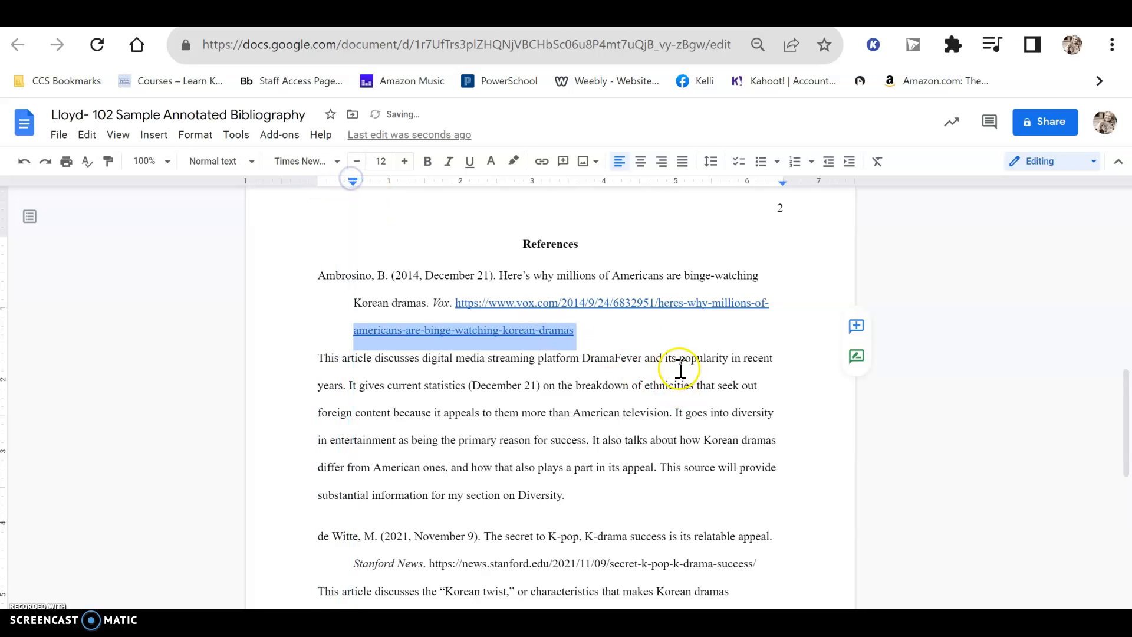
Try indenting the first line of the first reference's annotation by 0.5 inch, and remove the indent
{"action": "left_click", "coordinate": [639, 334]}
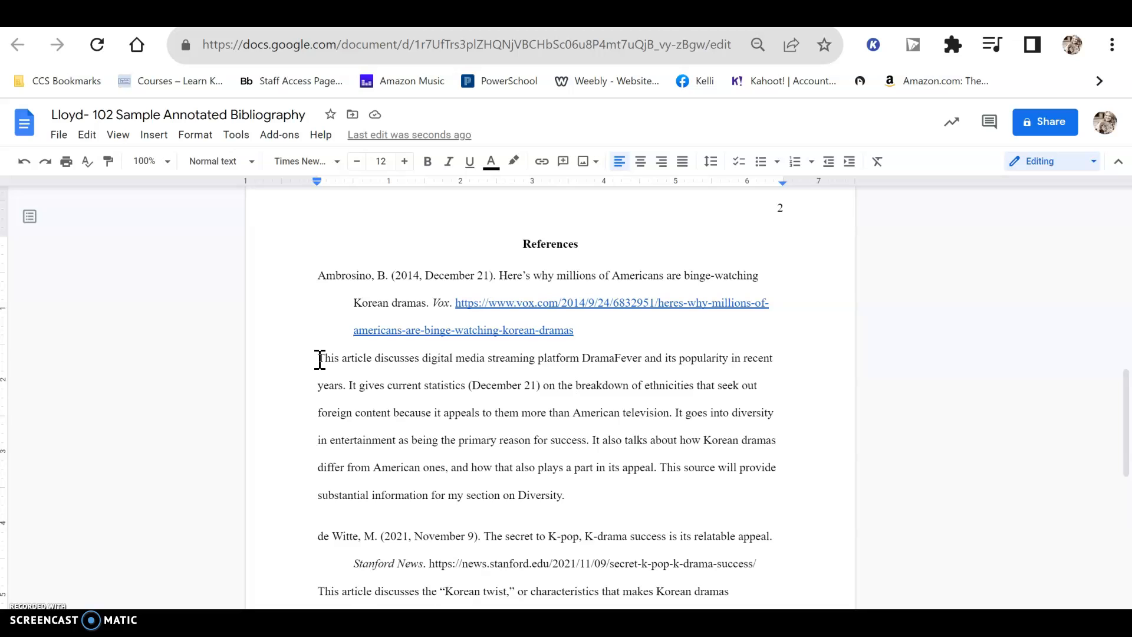
{"action": "key", "text": "Tab"}
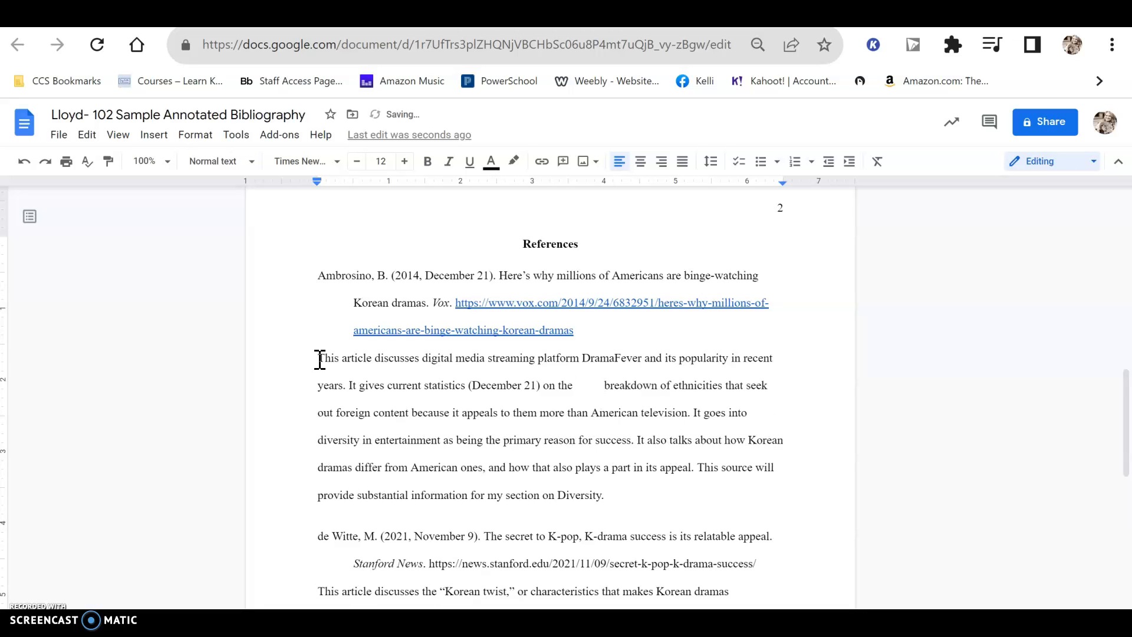
{"action": "key", "text": "BackSpace"}
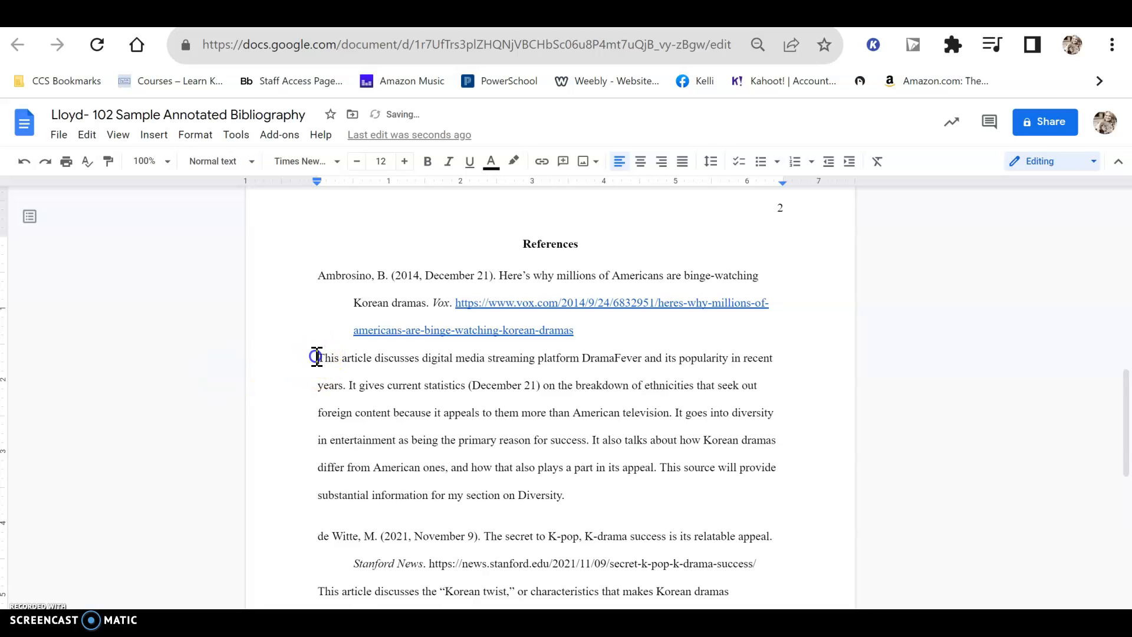
{"action": "key", "text": "Tab"}
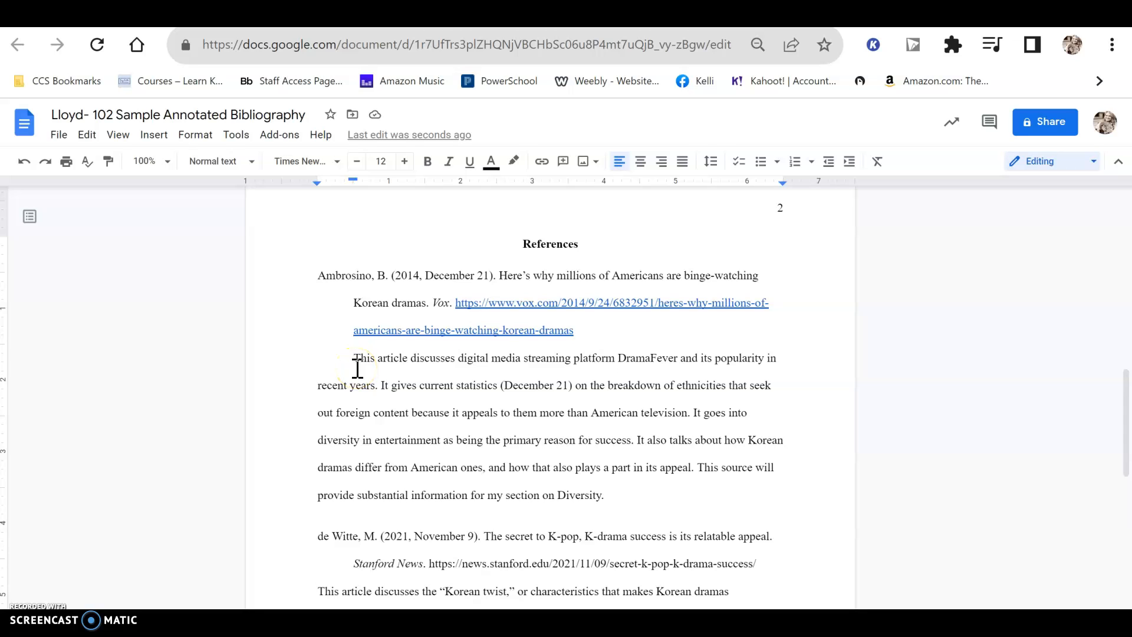
{"action": "key", "text": "BackSpace"}
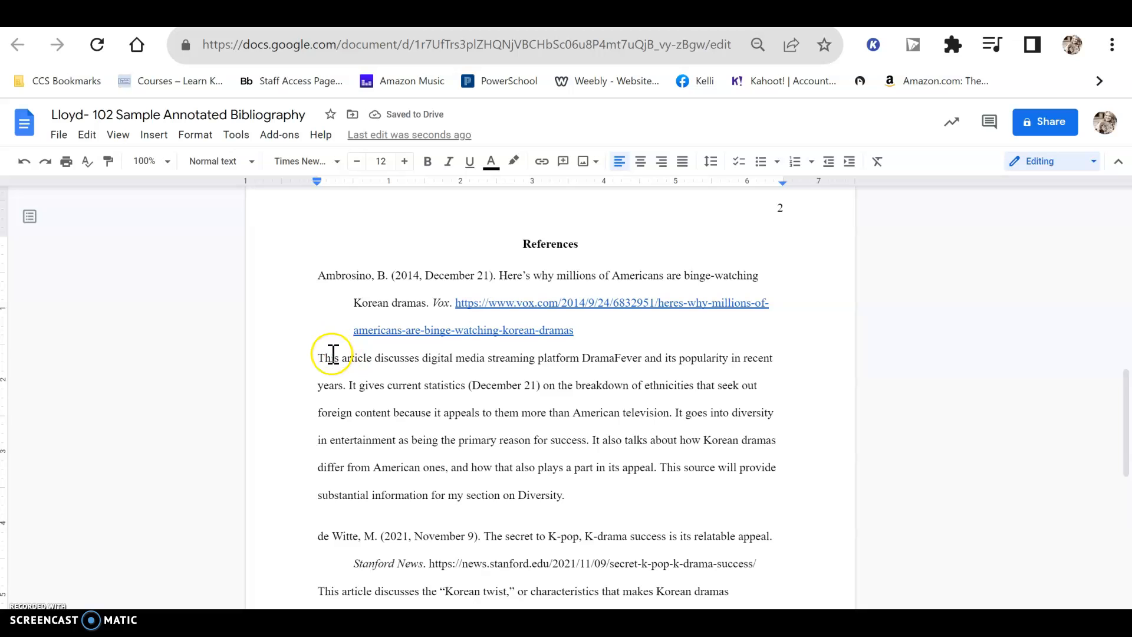
Copy the first reference's annotation paragraph and paste a duplicate on a new line directly below it
{"action": "left_click_drag", "start_coordinate": [311, 359], "coordinate": [579, 497]}
{"action": "right_click", "coordinate": [465, 428]}
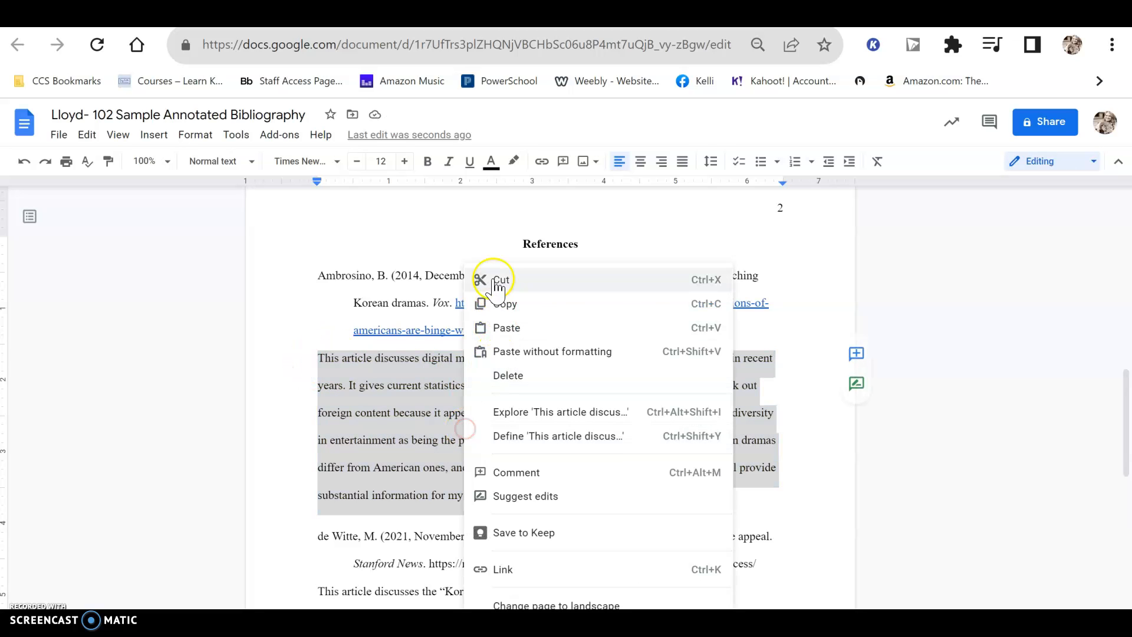
{"action": "left_click", "coordinate": [498, 304]}
{"action": "left_click", "coordinate": [580, 500]}
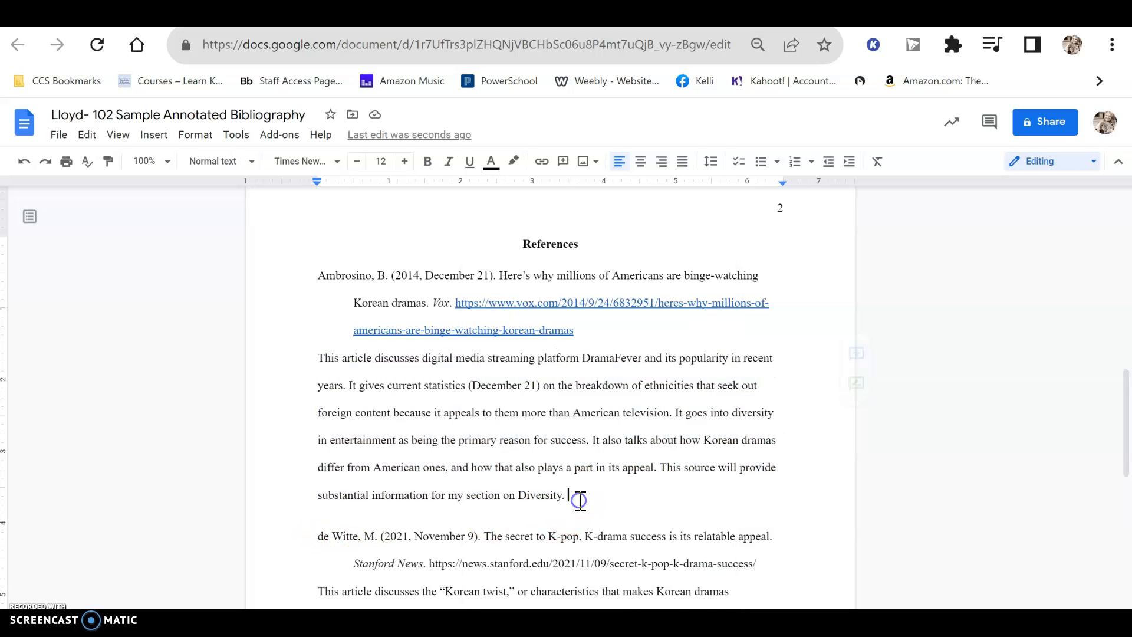
{"action": "key", "text": "Return"}
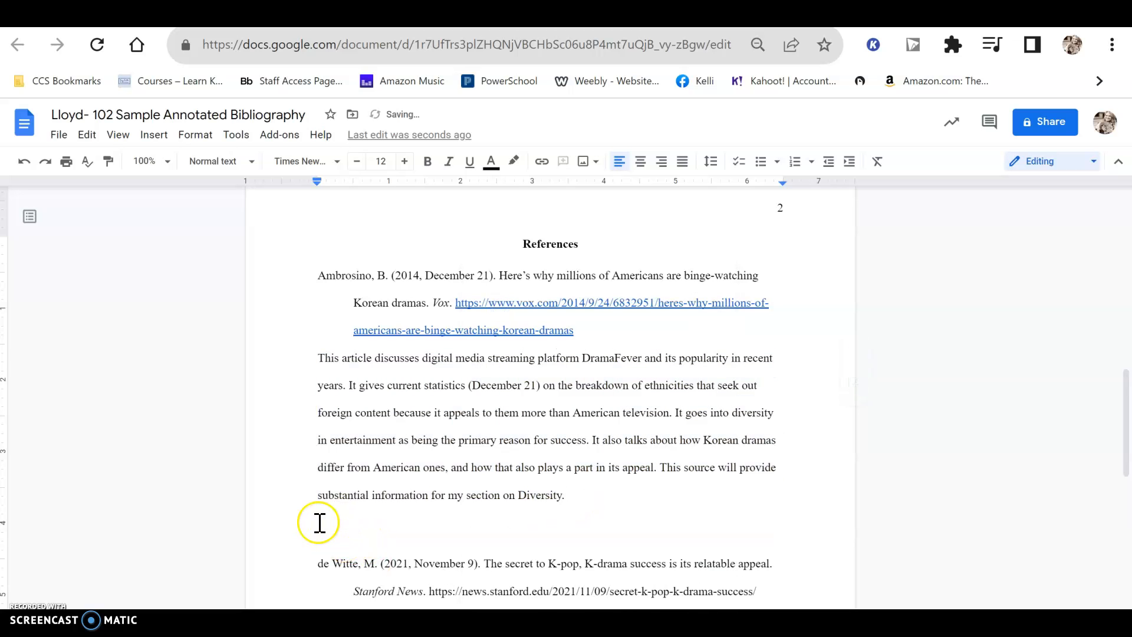
{"action": "right_click", "coordinate": [318, 523]}
{"action": "left_click", "coordinate": [372, 298]}
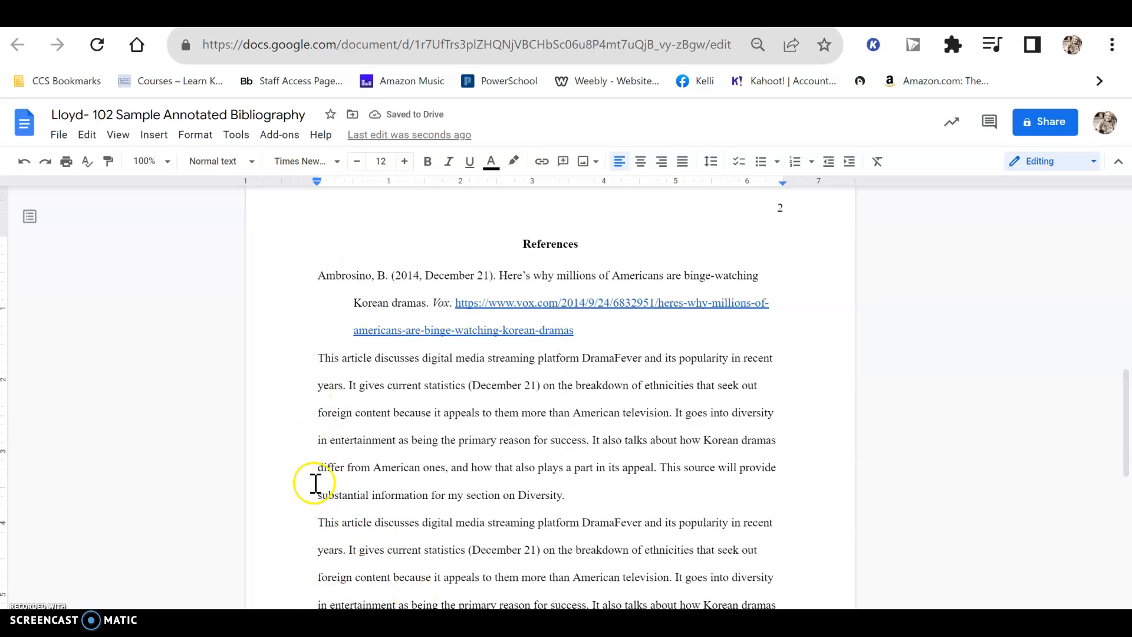
Try a 0.5 inch first-line indent on the duplicated annotation, and delete the duplicate along with its extra blank line
{"action": "key", "text": "Tab"}
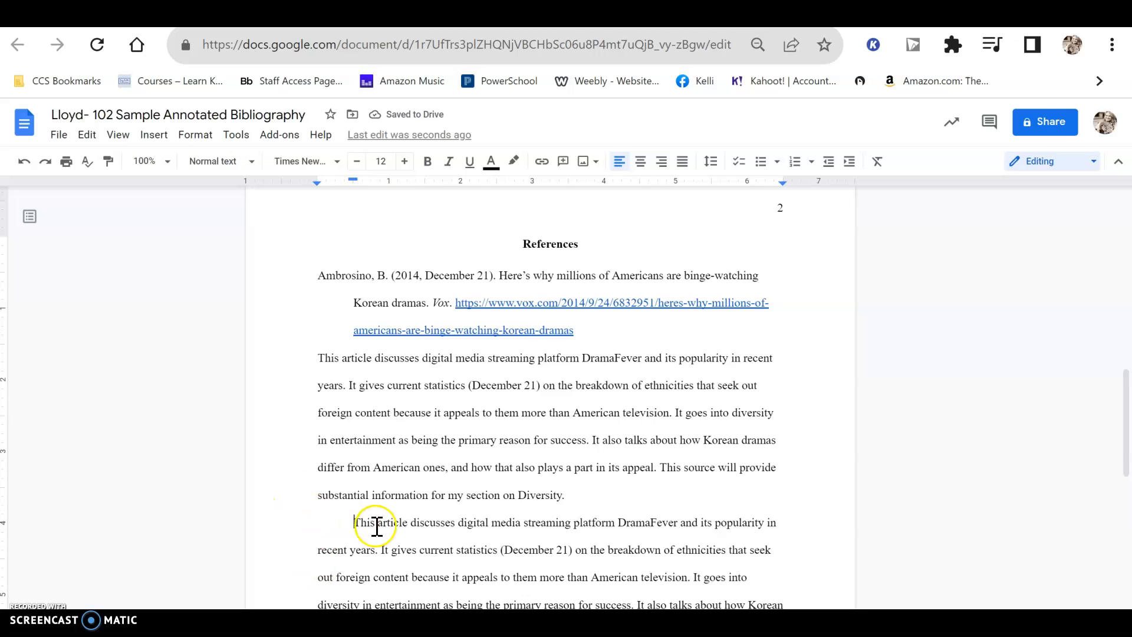
{"action": "key", "text": "BackSpace"}
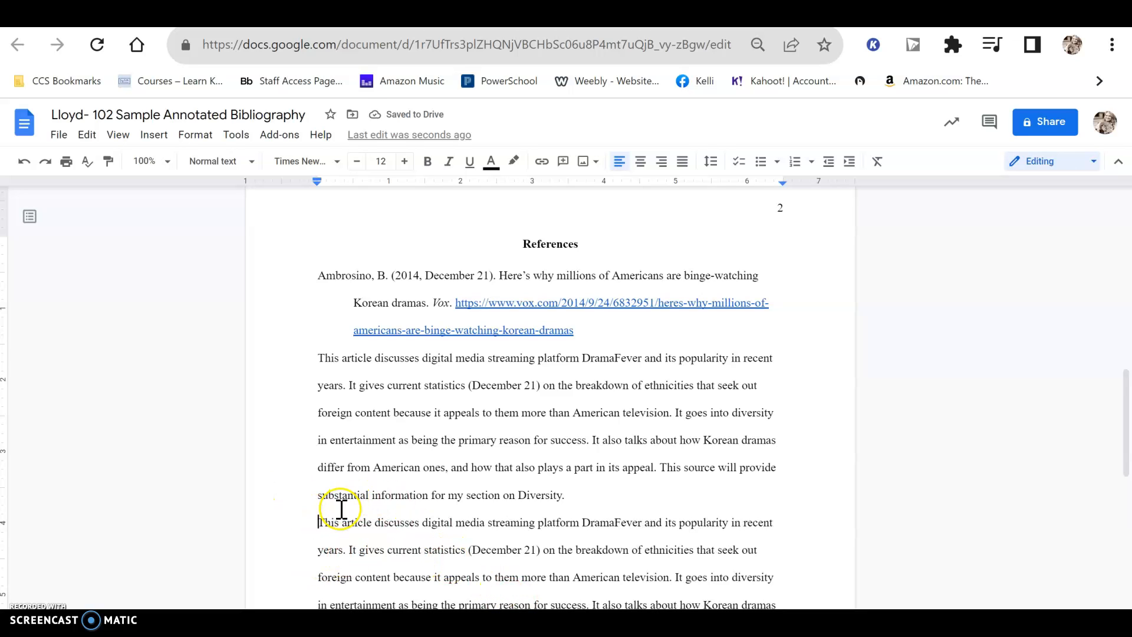
{"action": "key", "text": "Tab"}
{"action": "left_click_drag", "start_coordinate": [345, 520], "coordinate": [566, 613]}
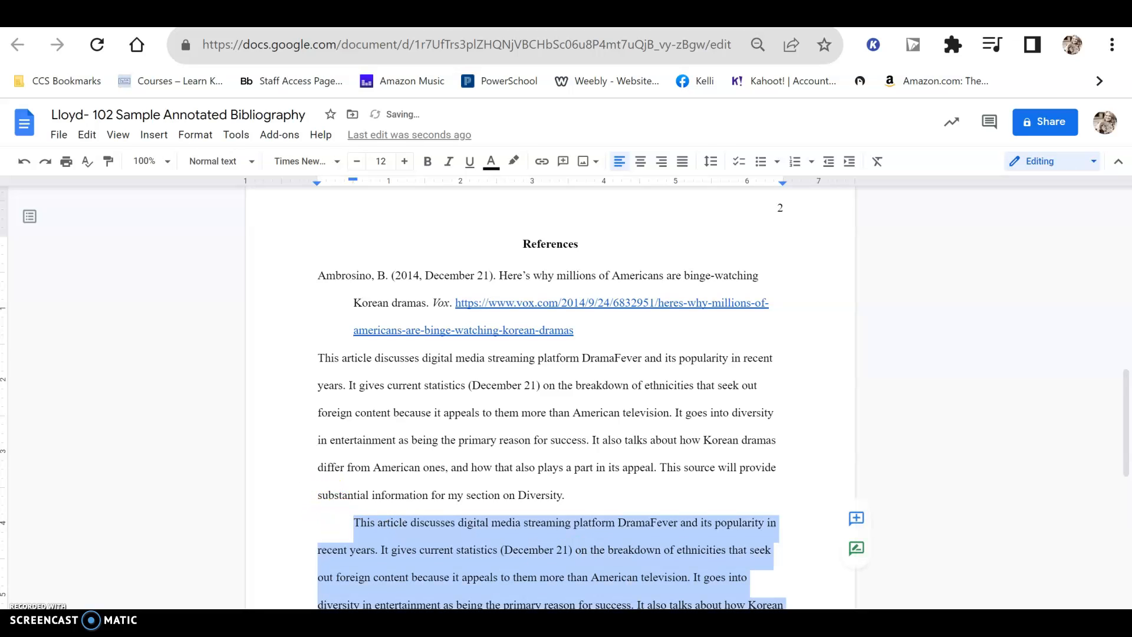
{"action": "key", "text": "BackSpace"}
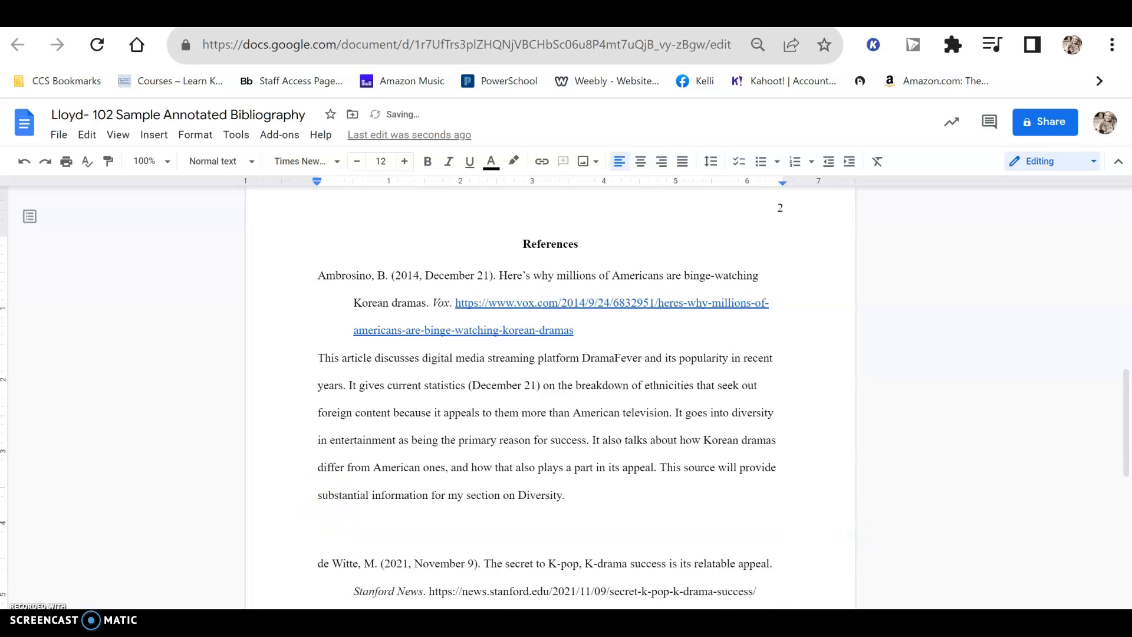
{"action": "key", "text": "BackSpace"}
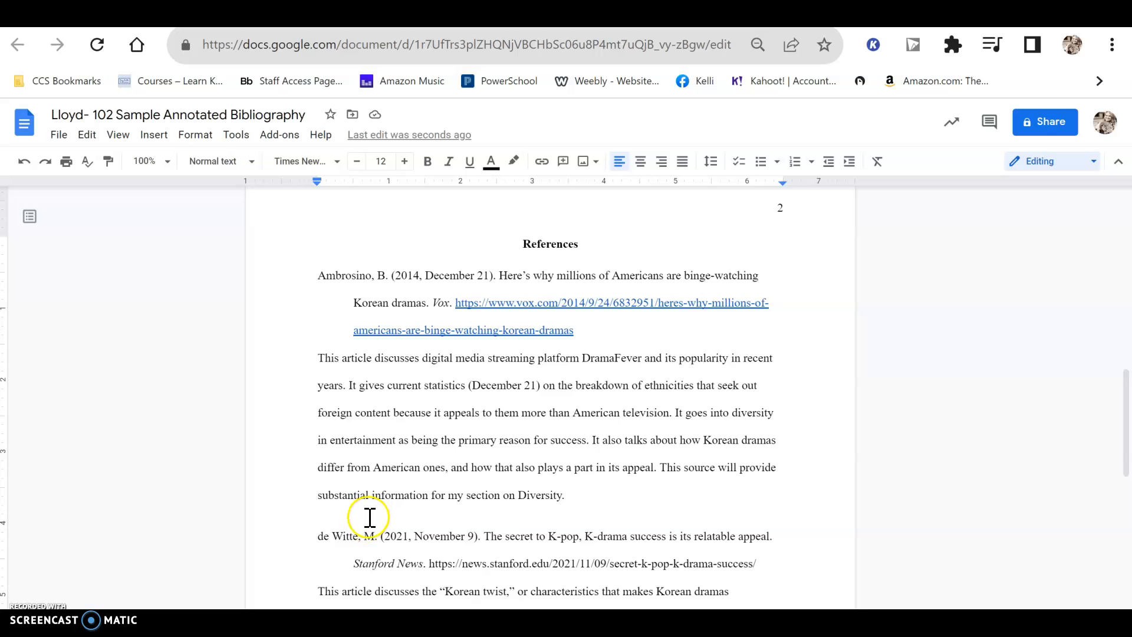
Review the remaining references and annotations on pages 2 and 3, highlighting the second reference, from Stanford News, to examine its format
{"action": "scroll", "coordinate": [386, 504], "scroll_direction": "down", "scroll_amount": 3}
{"action": "scroll", "coordinate": [388, 506], "scroll_direction": "down", "scroll_amount": 6}
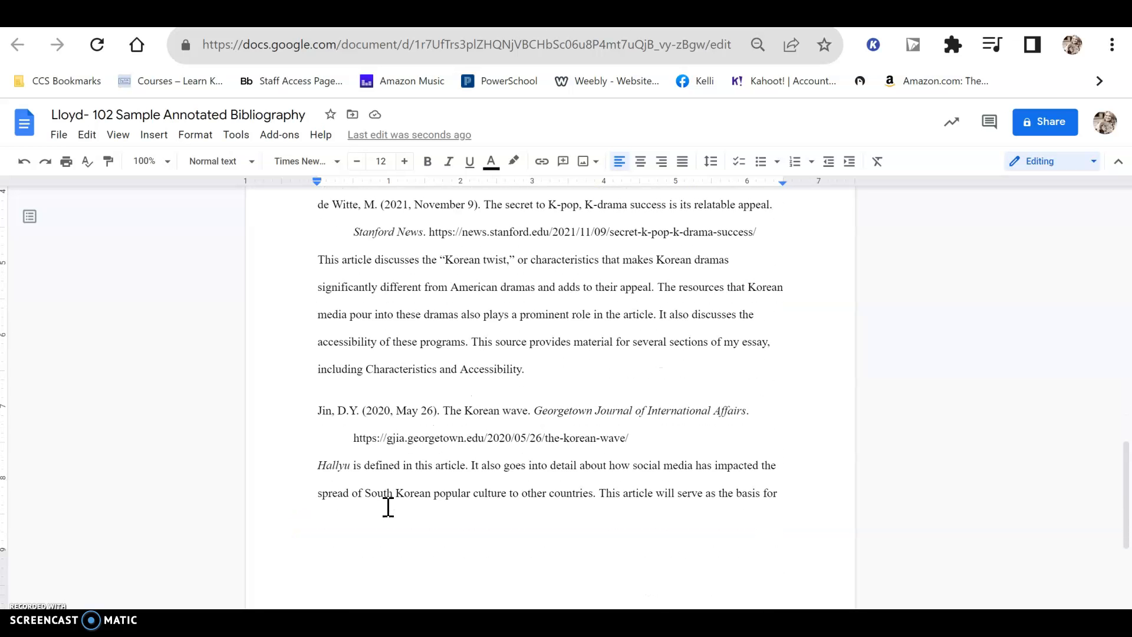
{"action": "scroll", "coordinate": [388, 504], "scroll_direction": "up", "scroll_amount": 20}
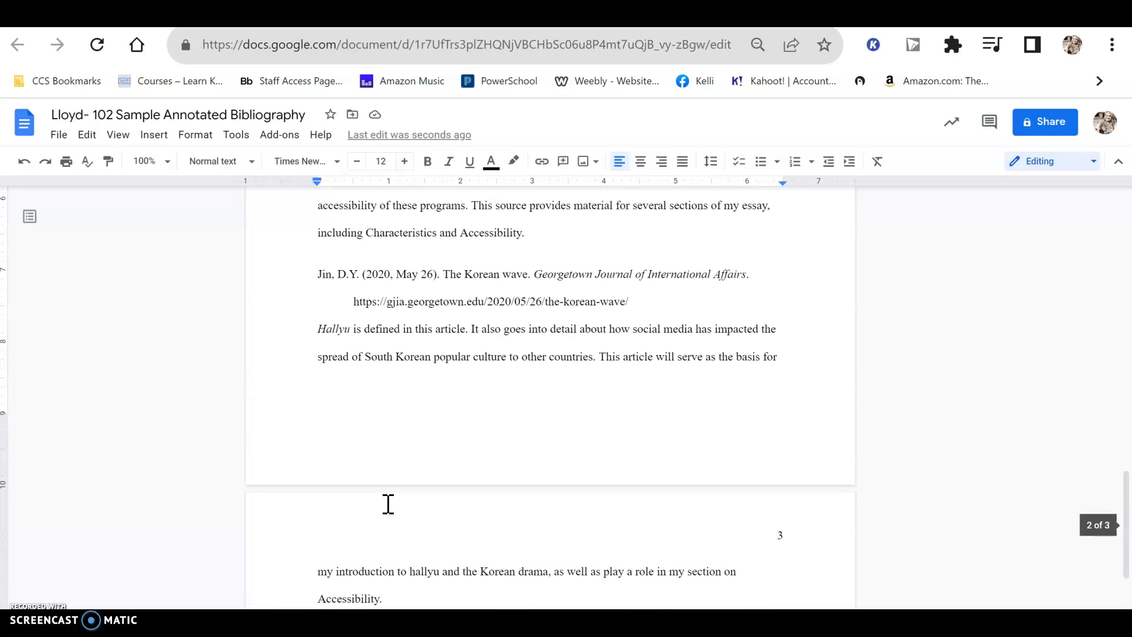
{"action": "scroll", "coordinate": [388, 504], "scroll_direction": "up", "scroll_amount": 5}
{"action": "scroll", "coordinate": [387, 503], "scroll_direction": "down", "scroll_amount": 12}
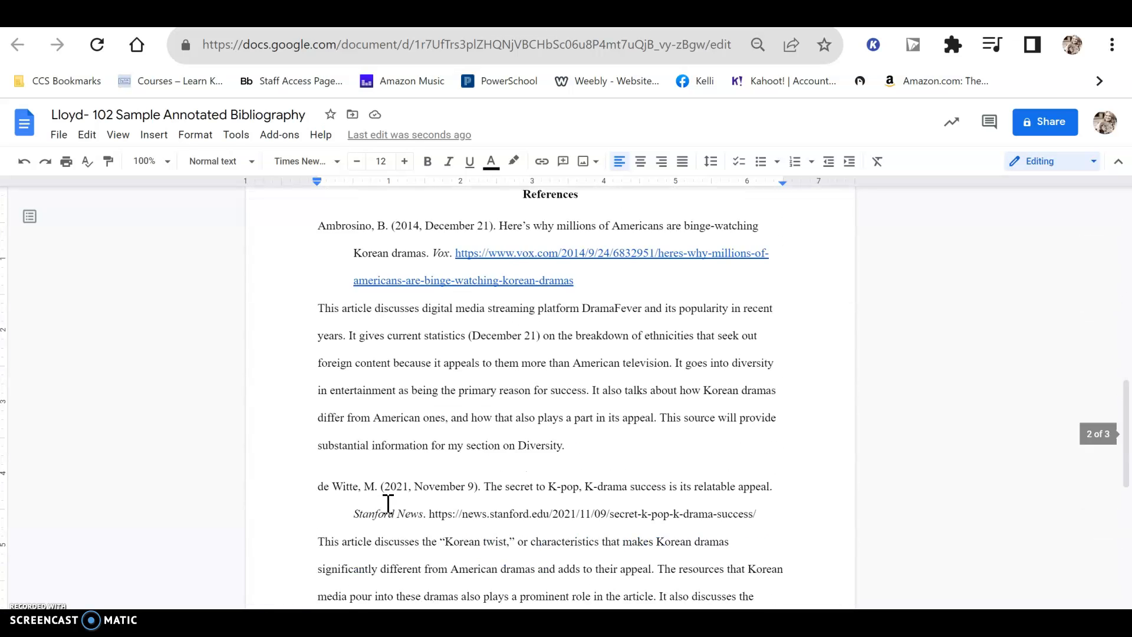
{"action": "left_click", "coordinate": [257, 403]}
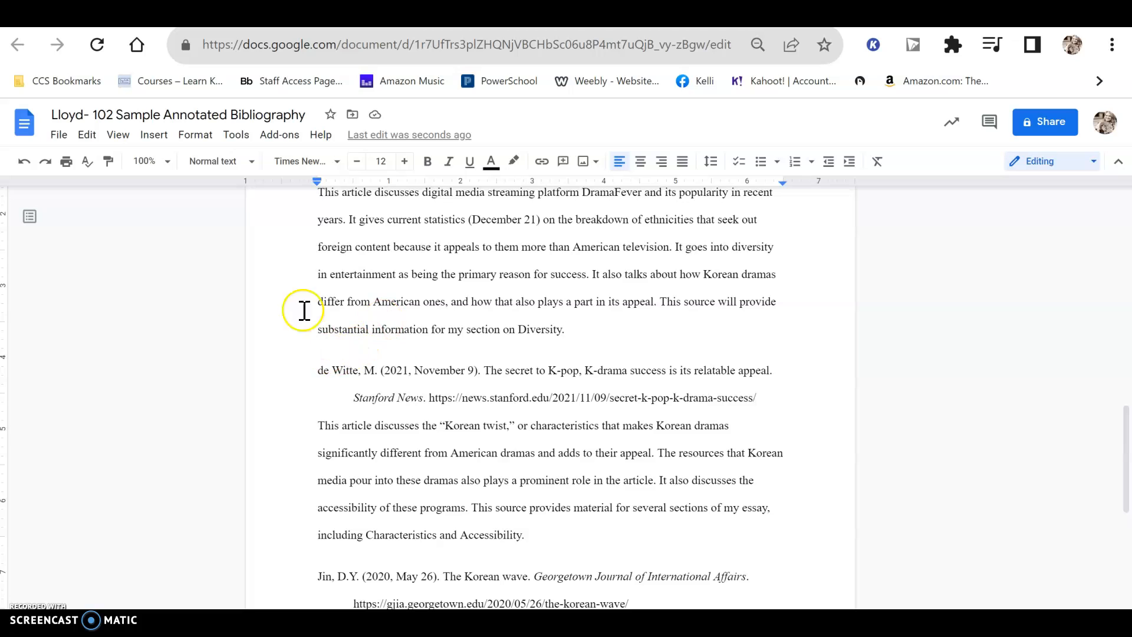
{"action": "left_click_drag", "start_coordinate": [316, 382], "coordinate": [789, 401]}
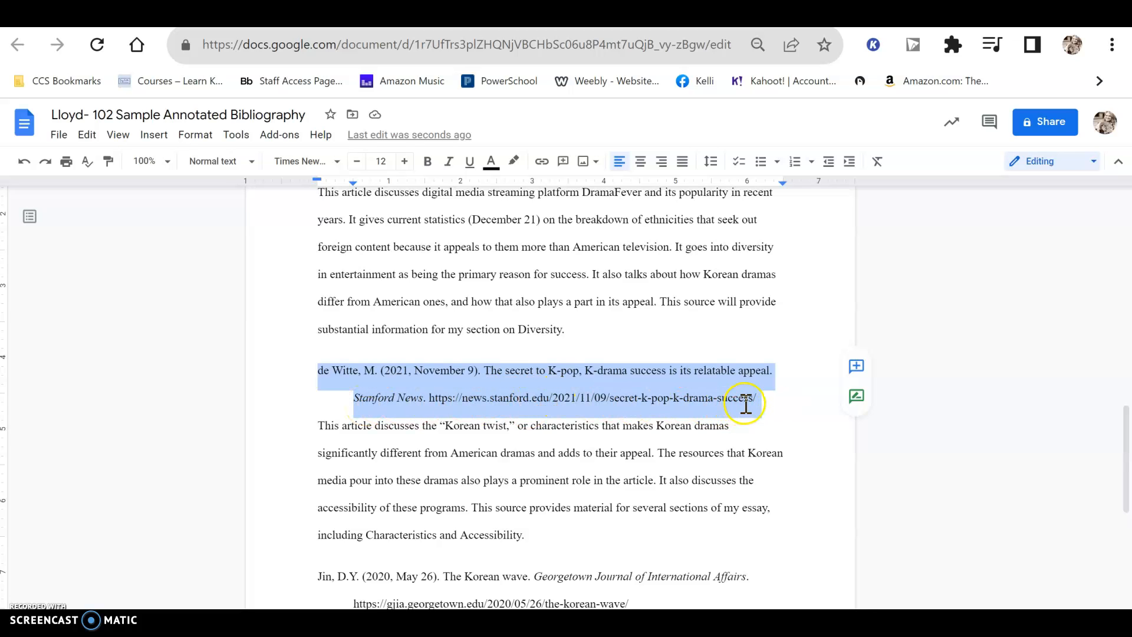
{"action": "left_click", "coordinate": [771, 404]}
{"action": "scroll", "coordinate": [766, 403], "scroll_direction": "down", "scroll_amount": 4}
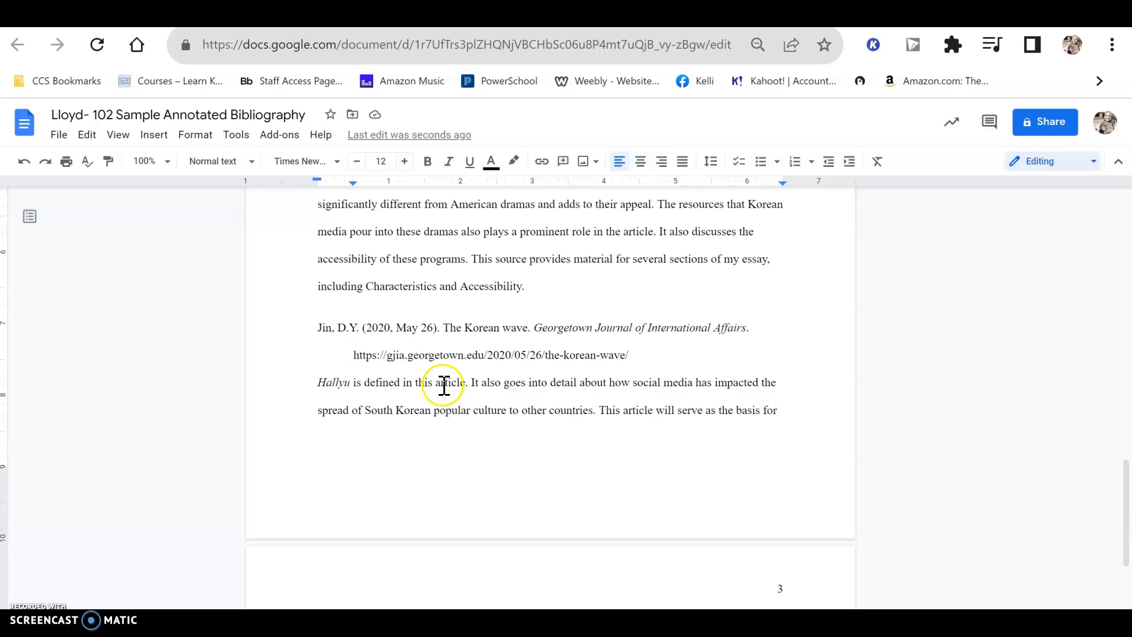
{"action": "scroll", "coordinate": [590, 360], "scroll_direction": "down", "scroll_amount": 5}
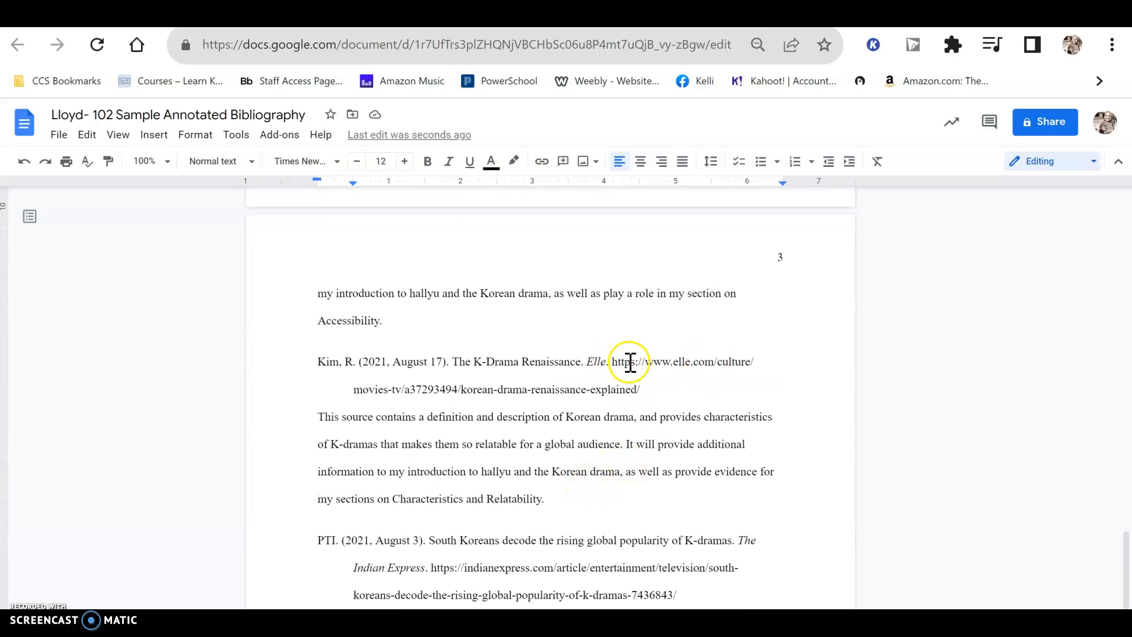
{"action": "scroll", "coordinate": [728, 406], "scroll_direction": "up", "scroll_amount": 15}
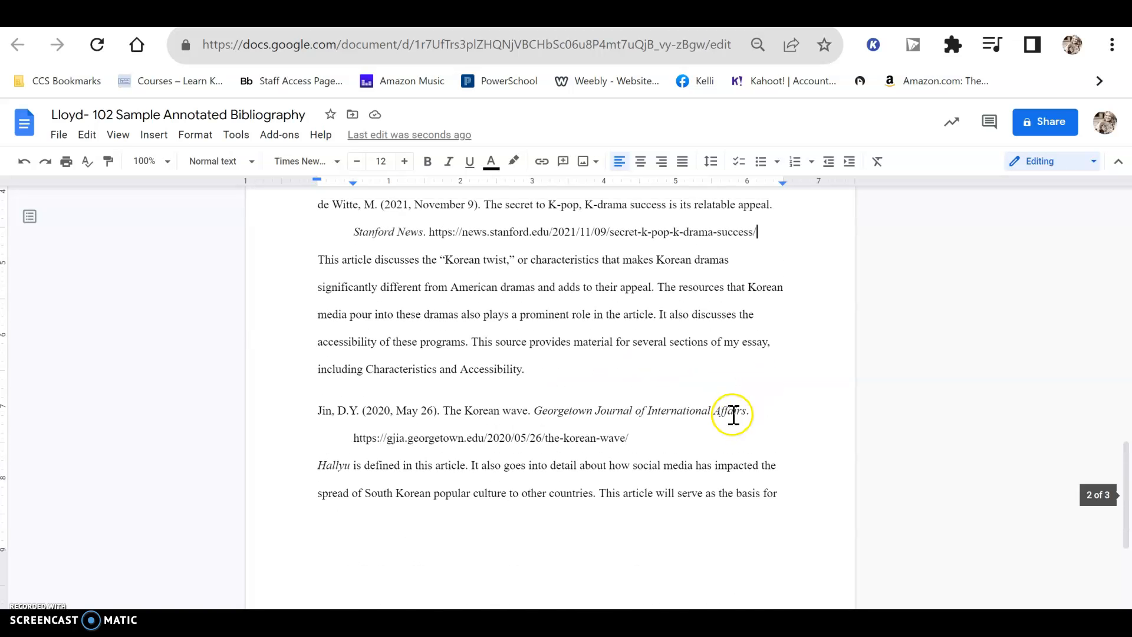
{"action": "scroll", "coordinate": [631, 407], "scroll_direction": "down", "scroll_amount": 1}
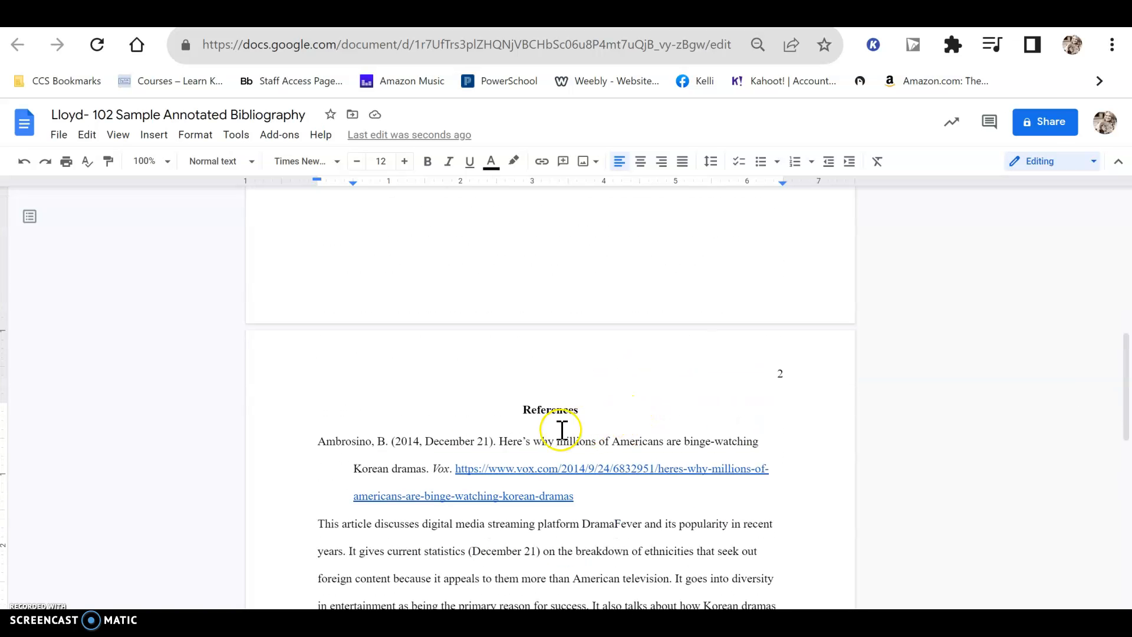
Switch to Suggesting mode and suggest removing the hyperlink from both lines of the first reference's Vox URL
{"action": "left_click", "coordinate": [539, 470]}
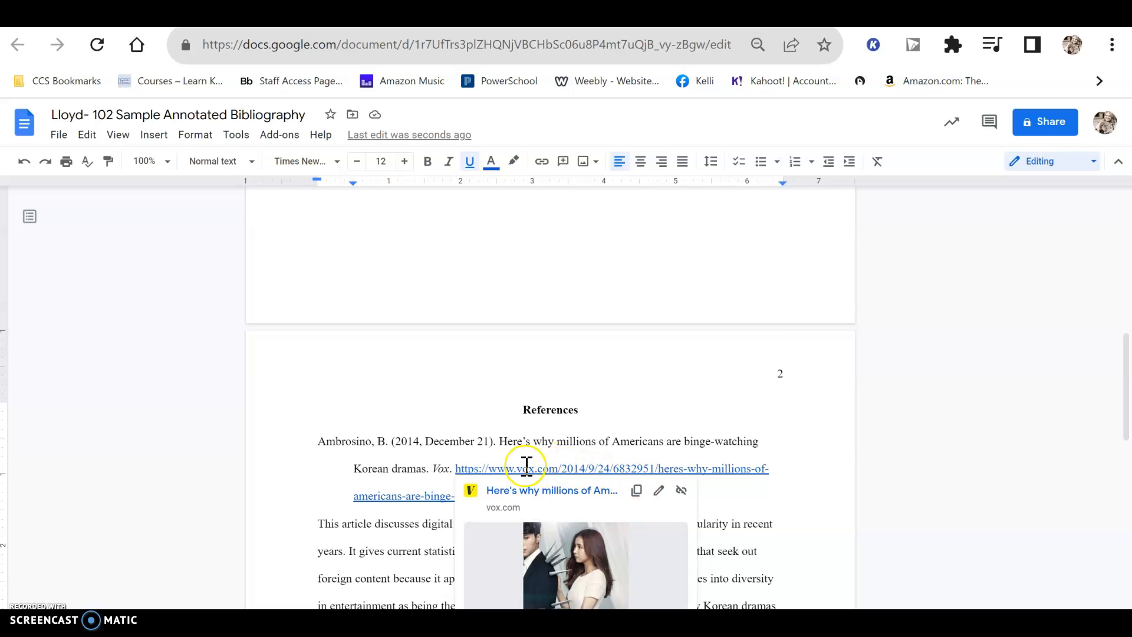
{"action": "key", "text": "ctrl+alt+shift+x"}
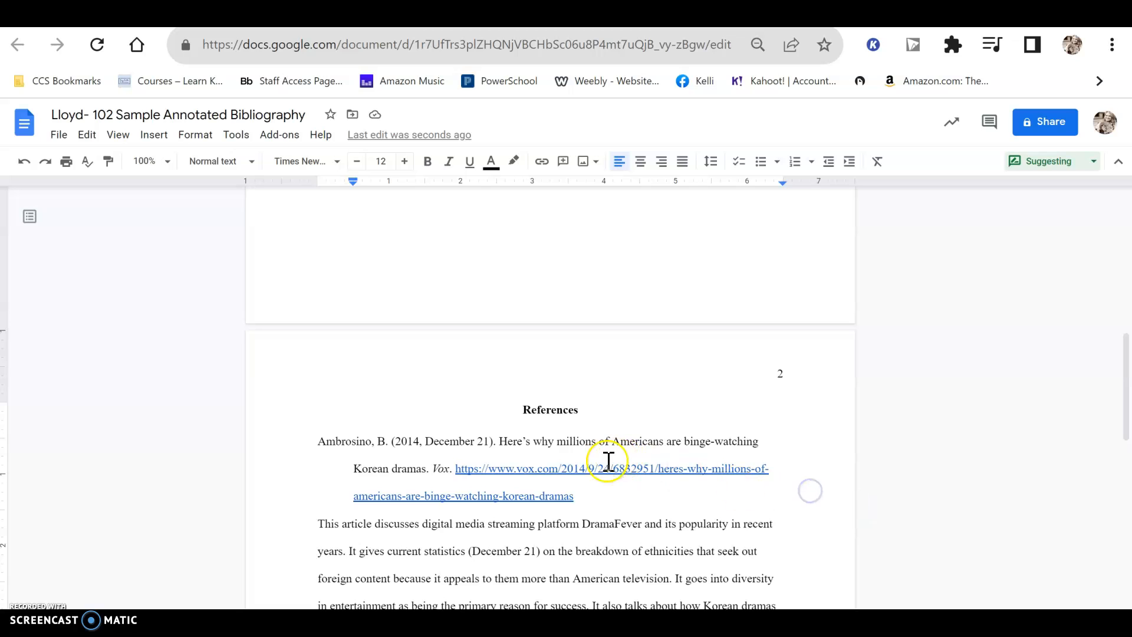
{"action": "left_click", "coordinate": [580, 474]}
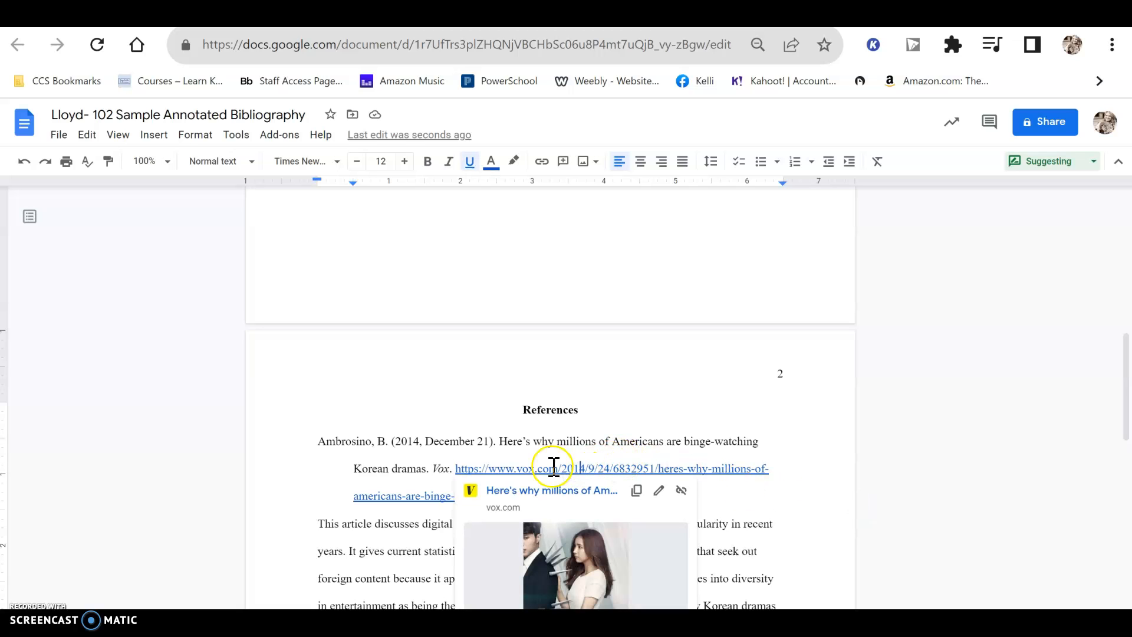
{"action": "left_click", "coordinate": [685, 492]}
{"action": "left_click", "coordinate": [420, 499]}
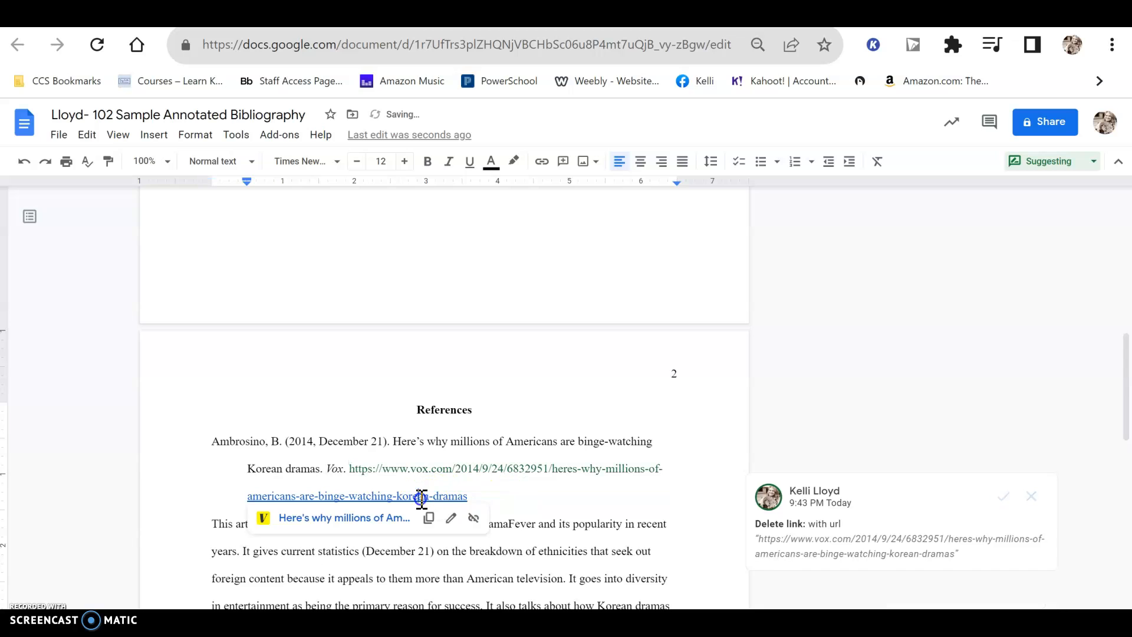
{"action": "left_click", "coordinate": [473, 518]}
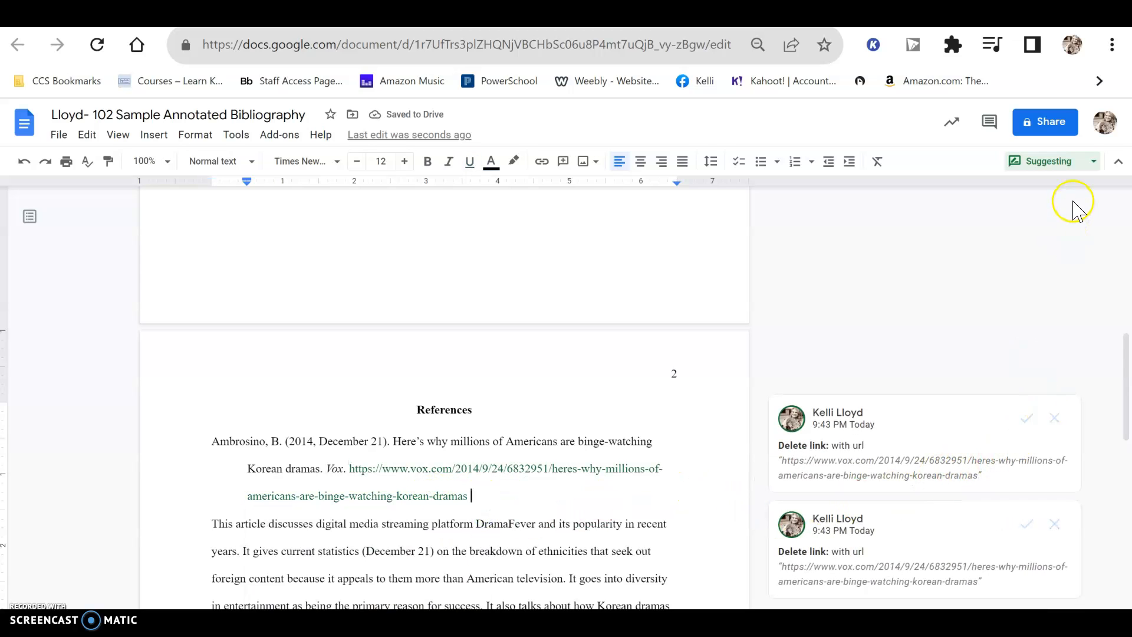
Return to Editing mode and reject both link-deletion suggestions for the Vox URL
{"action": "left_click", "coordinate": [1074, 163]}
{"action": "left_click", "coordinate": [1014, 186]}
{"action": "key", "text": "Up"}
{"action": "key", "text": "Up"}
{"action": "key", "text": "Up"}
{"action": "left_click", "coordinate": [1054, 426]}
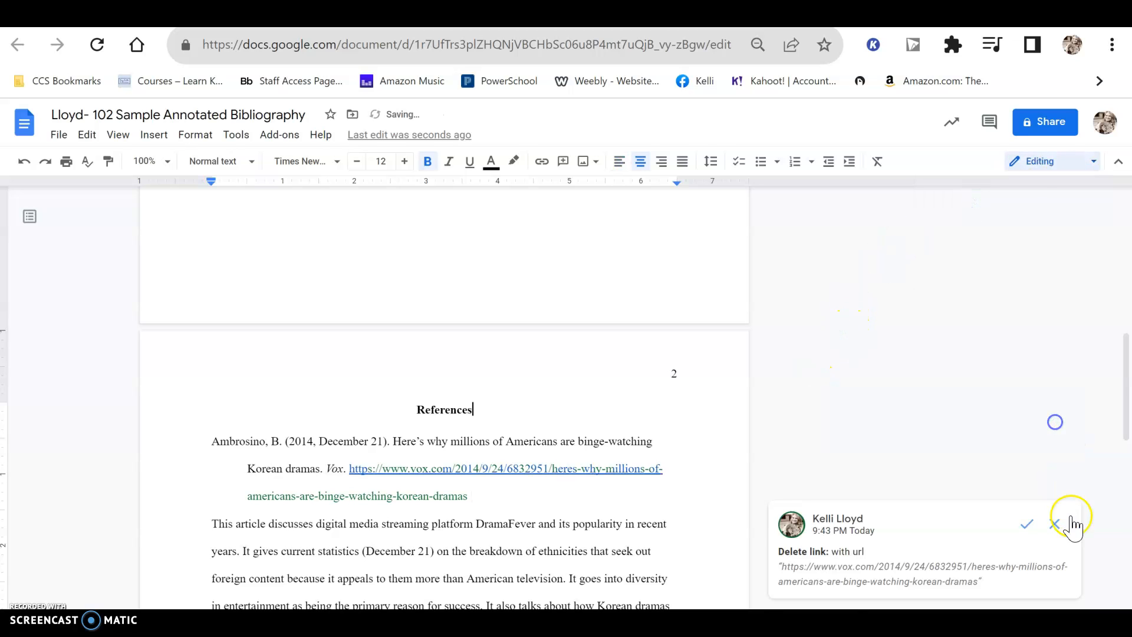
{"action": "left_click", "coordinate": [1055, 524]}
Remove the hyperlink directly from both lines of the first reference's Vox URL, leaving plain text
{"action": "left_click", "coordinate": [638, 468]}
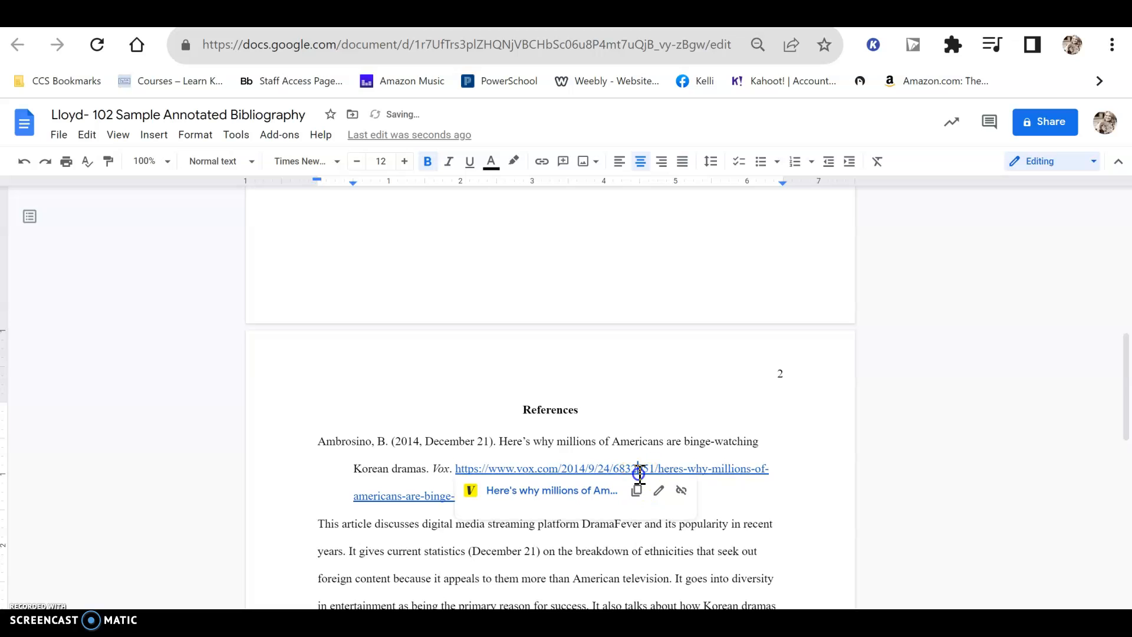
{"action": "left_click", "coordinate": [680, 496]}
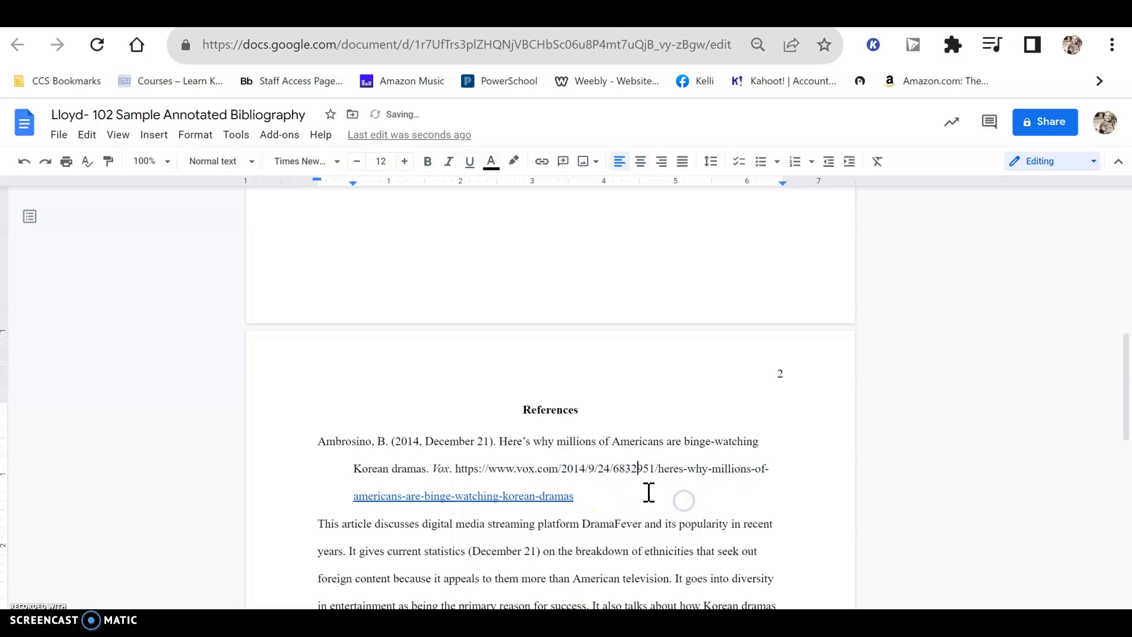
{"action": "left_click", "coordinate": [519, 496]}
{"action": "left_click", "coordinate": [585, 517]}
{"action": "left_click", "coordinate": [825, 462]}
Review the whole annotated bibliography from the title page through the last reference, checking its overall layout and formatting
{"action": "scroll", "coordinate": [725, 478], "scroll_direction": "up", "scroll_amount": 10}
{"action": "scroll", "coordinate": [722, 477], "scroll_direction": "down", "scroll_amount": 20}
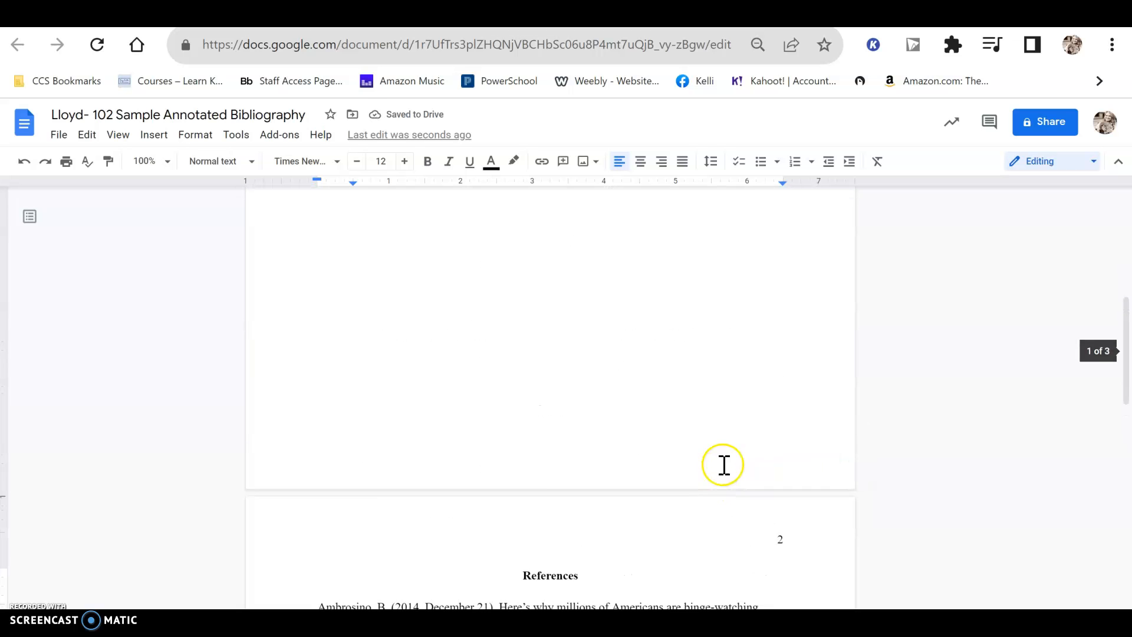
{"action": "scroll", "coordinate": [723, 465], "scroll_direction": "up", "scroll_amount": 20}
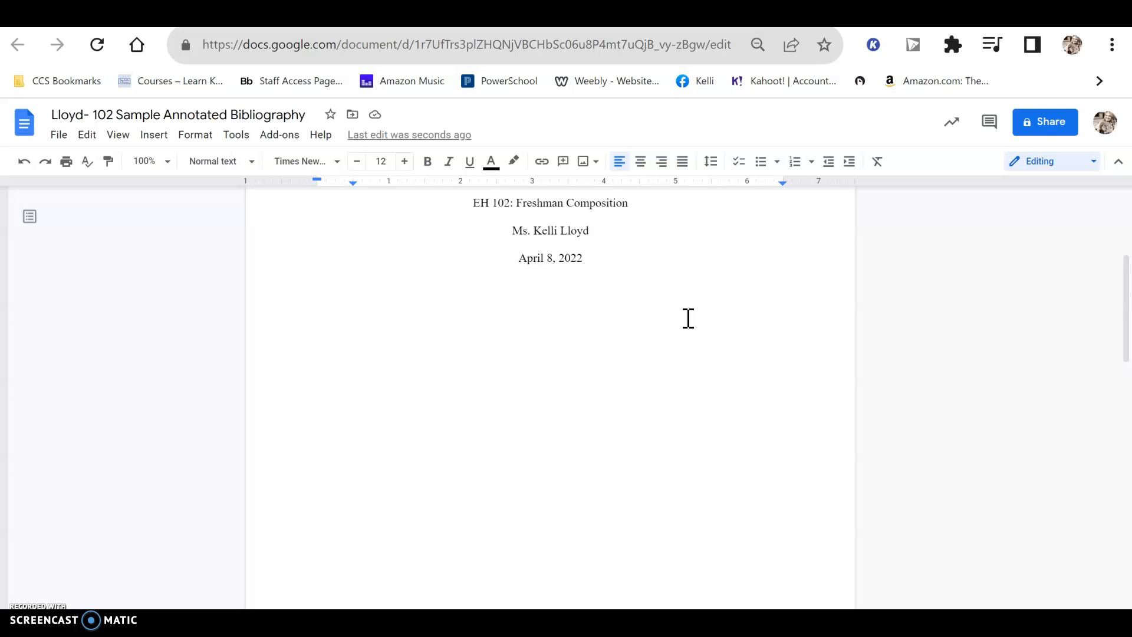
{"action": "scroll", "coordinate": [462, 371], "scroll_direction": "down", "scroll_amount": 6}
{"action": "scroll", "coordinate": [464, 371], "scroll_direction": "down", "scroll_amount": 5}
{"action": "scroll", "coordinate": [463, 370], "scroll_direction": "down", "scroll_amount": 11}
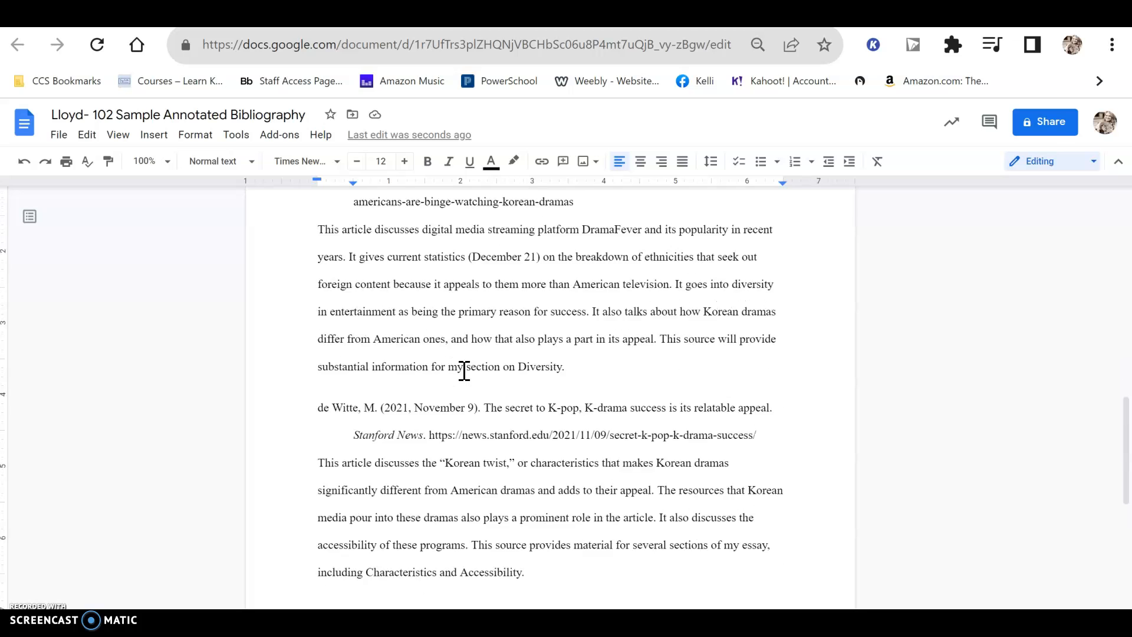
{"action": "scroll", "coordinate": [464, 371], "scroll_direction": "down", "scroll_amount": 5}
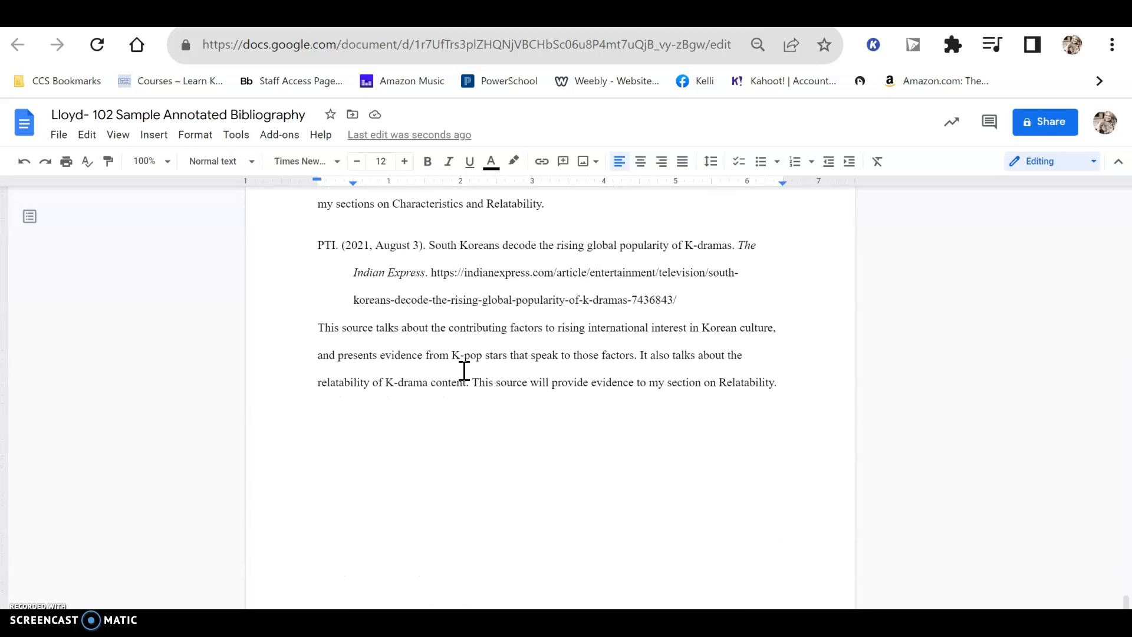
{"action": "scroll", "coordinate": [464, 371], "scroll_direction": "up", "scroll_amount": 15}
{"action": "scroll", "coordinate": [464, 371], "scroll_direction": "up", "scroll_amount": 10}
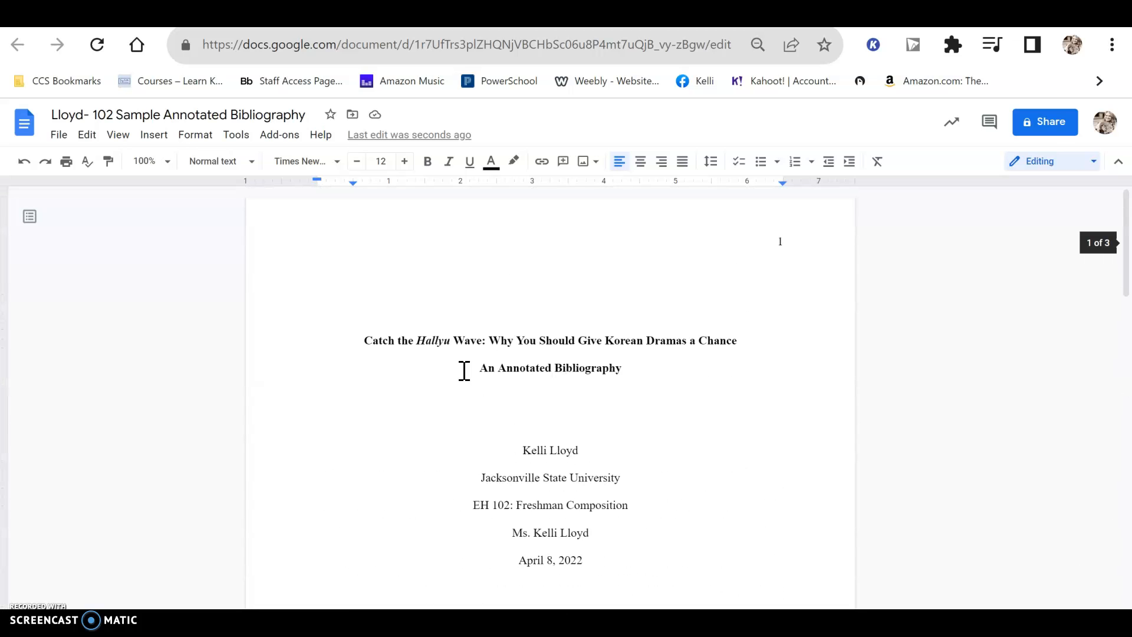
{"action": "scroll", "coordinate": [571, 421], "scroll_direction": "down", "scroll_amount": 20}
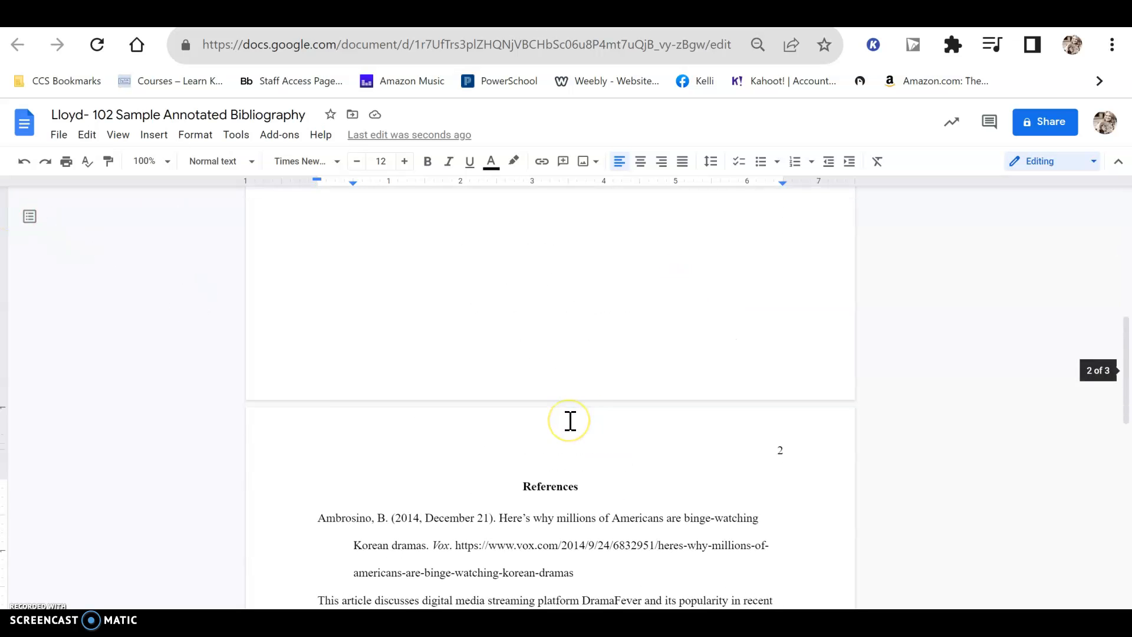
{"action": "scroll", "coordinate": [571, 420], "scroll_direction": "down", "scroll_amount": 5}
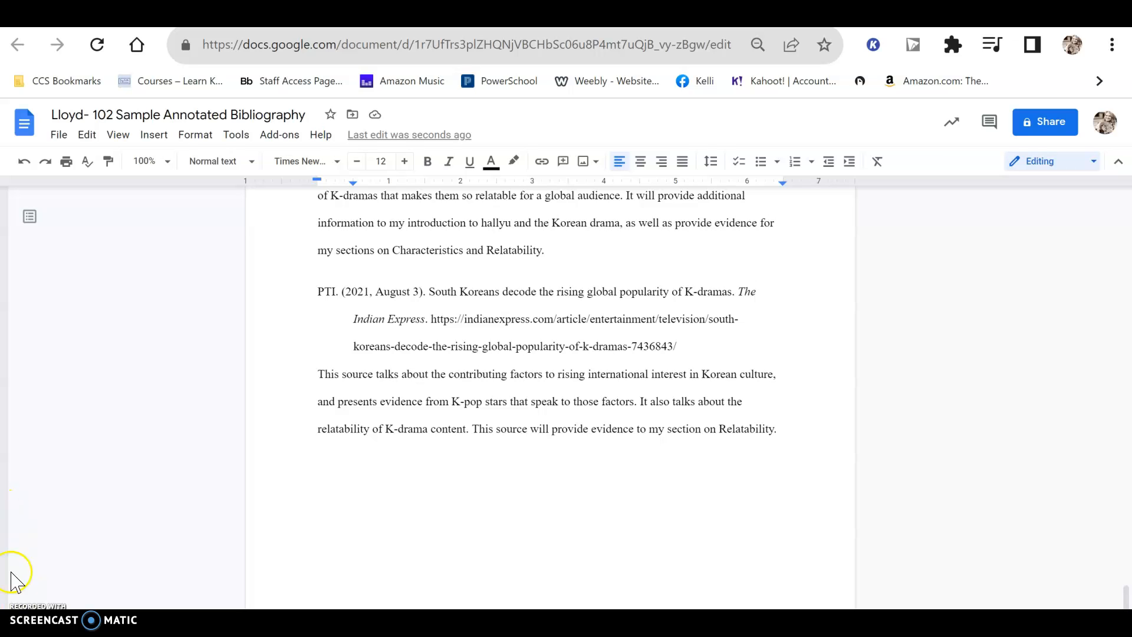
{"action": "scroll", "coordinate": [422, 455], "scroll_direction": "up", "scroll_amount": 20}
{"action": "scroll", "coordinate": [422, 455], "scroll_direction": "down", "scroll_amount": 7}
{"action": "scroll", "coordinate": [422, 454], "scroll_direction": "down", "scroll_amount": 14}
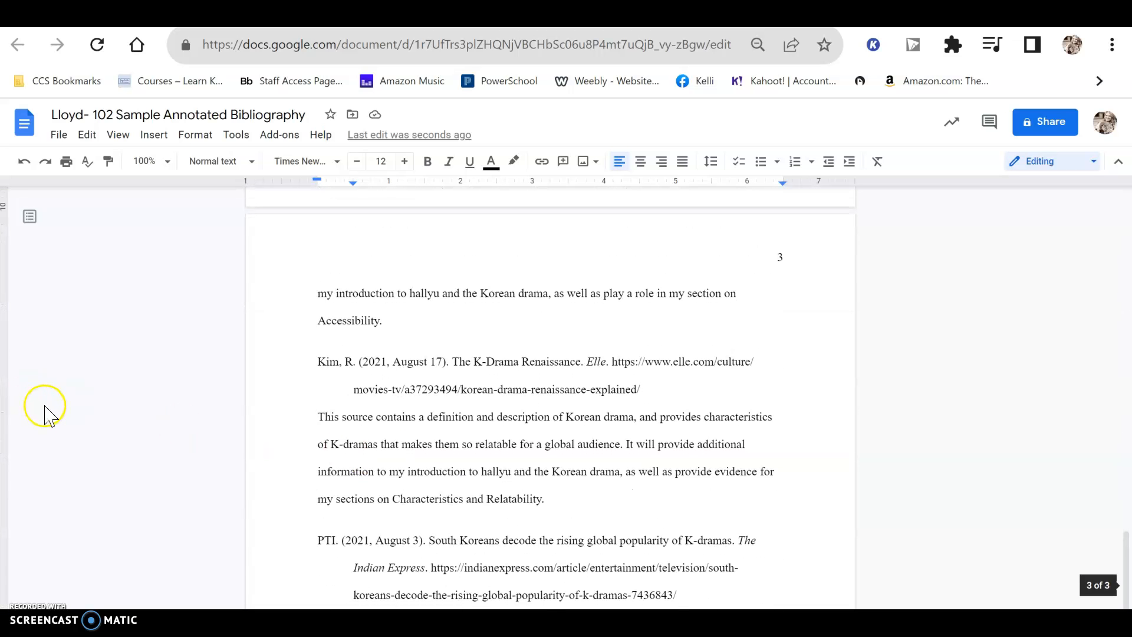
{"action": "scroll", "coordinate": [189, 471], "scroll_direction": "down", "scroll_amount": 5}
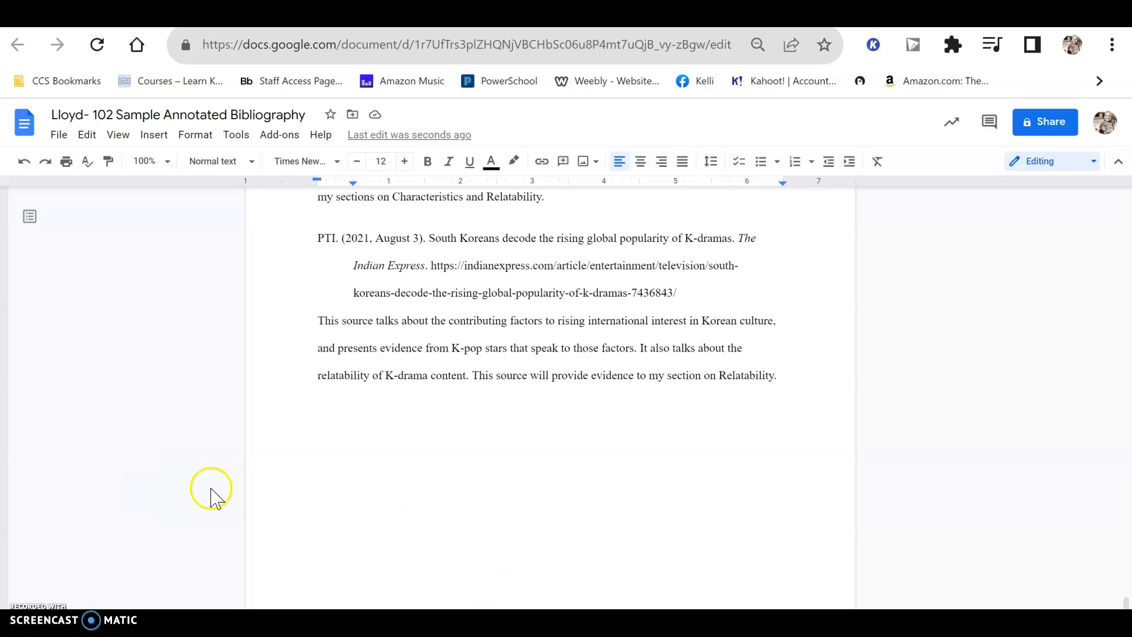